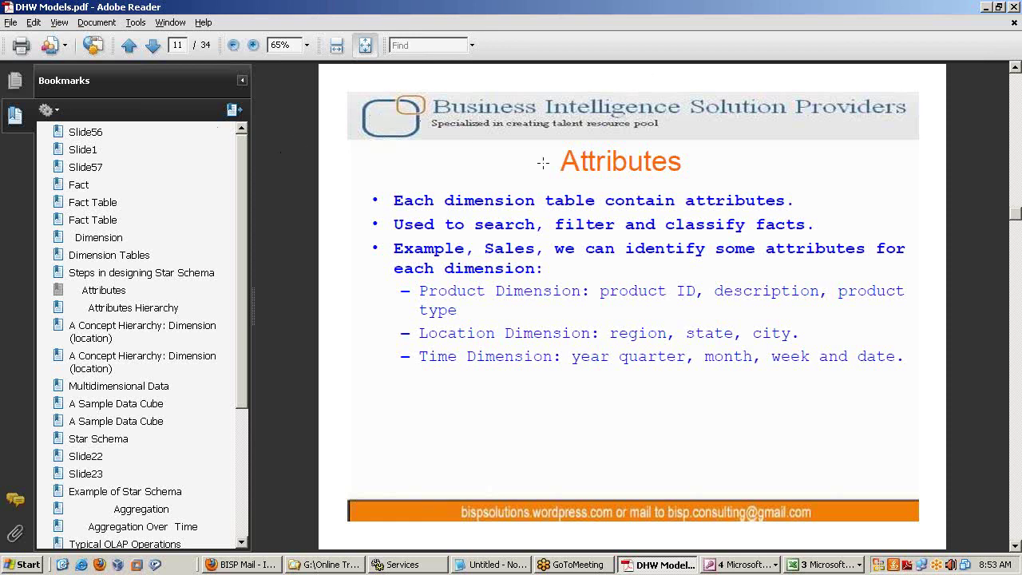
Highlight the Attributes heading and its dimension-table and fact-filtering bullets, then switch to Excel
drag(543, 163, 687, 164)
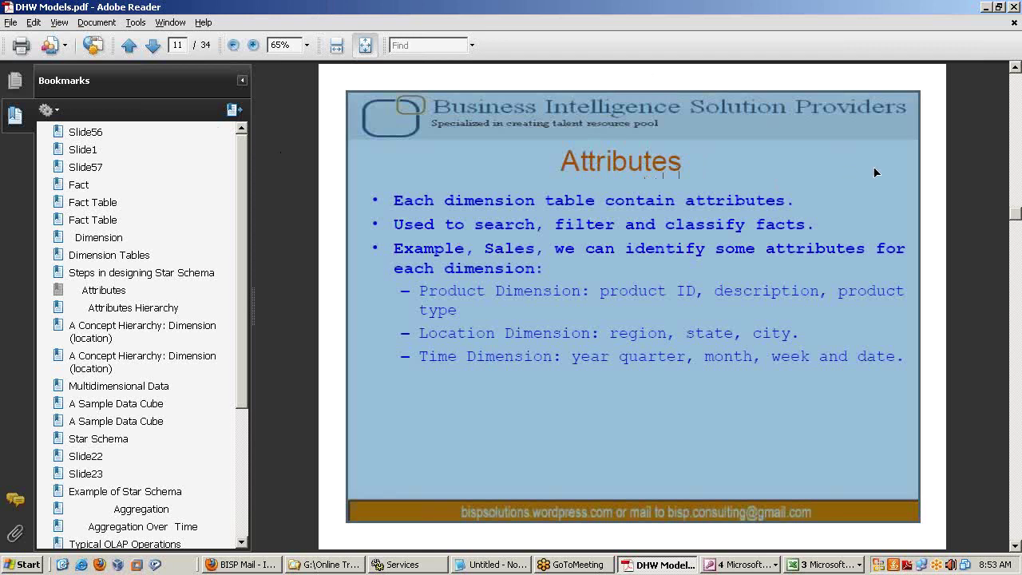
click(875, 172)
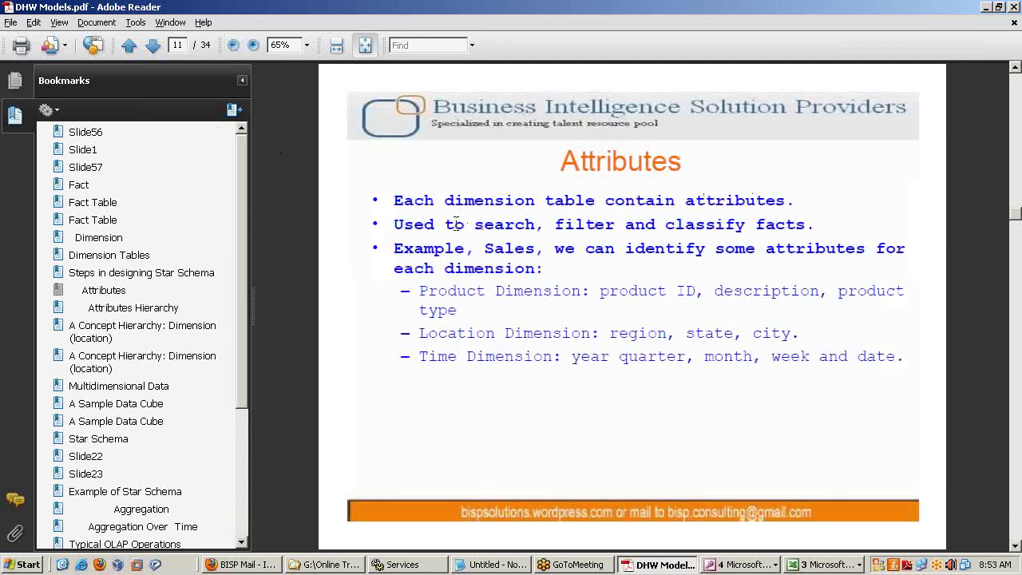
drag(392, 198, 799, 204)
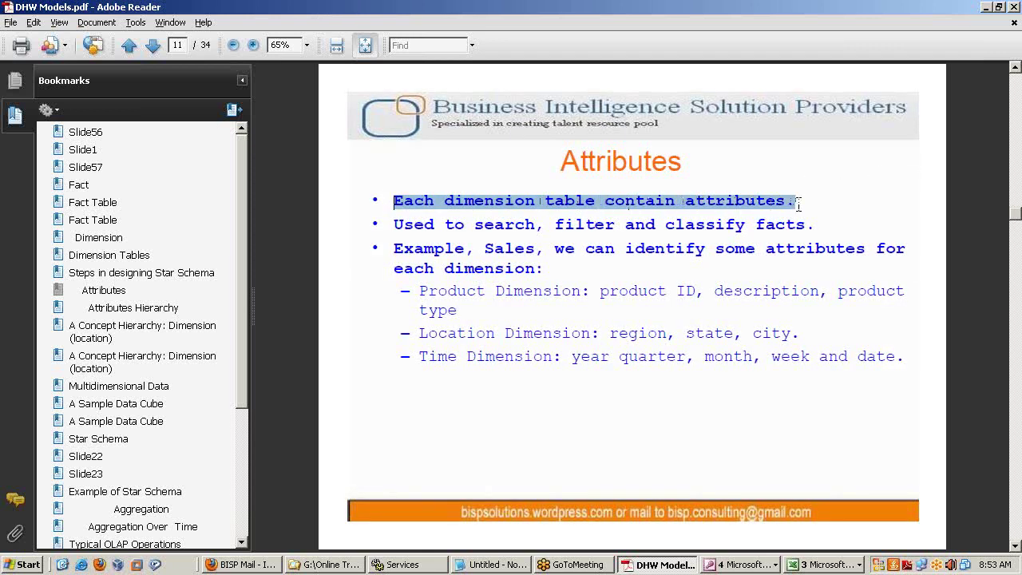
drag(393, 224, 818, 224)
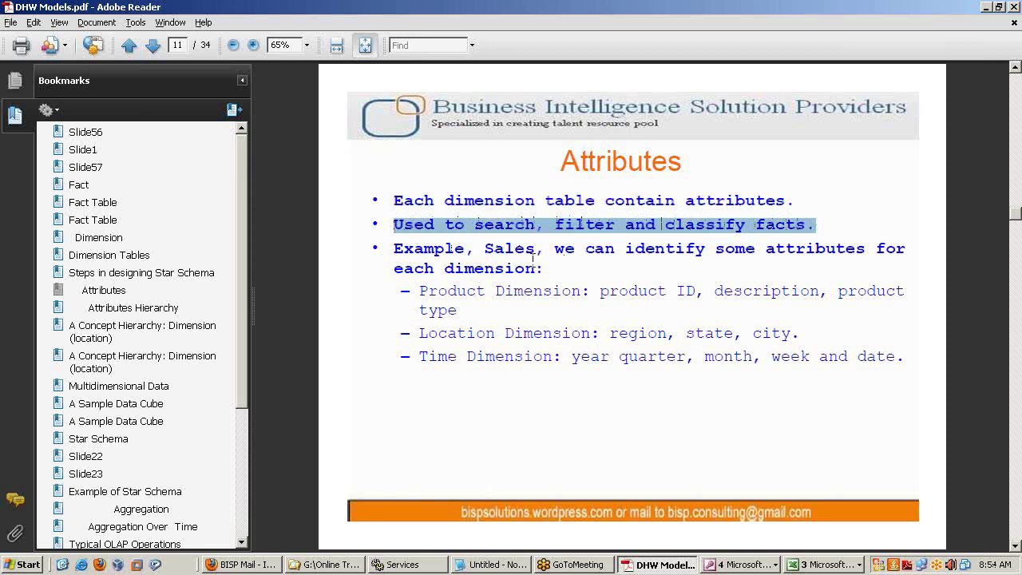
key(alt+Tab)
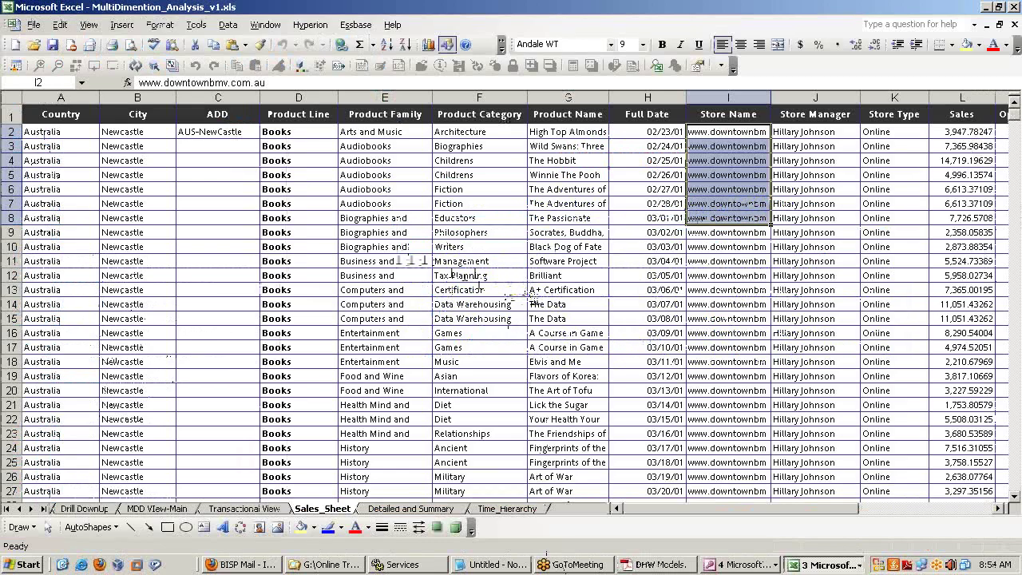
Return to the MultiDimention_Analysis_v1 workbook from the list of open workbooks
click(795, 565)
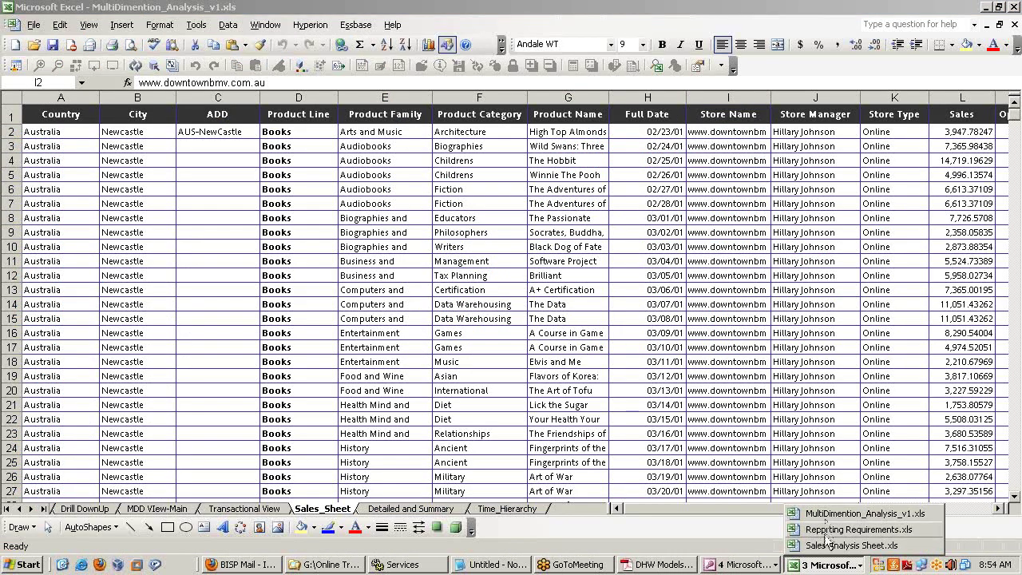
click(820, 548)
scroll(733, 467, down, 2)
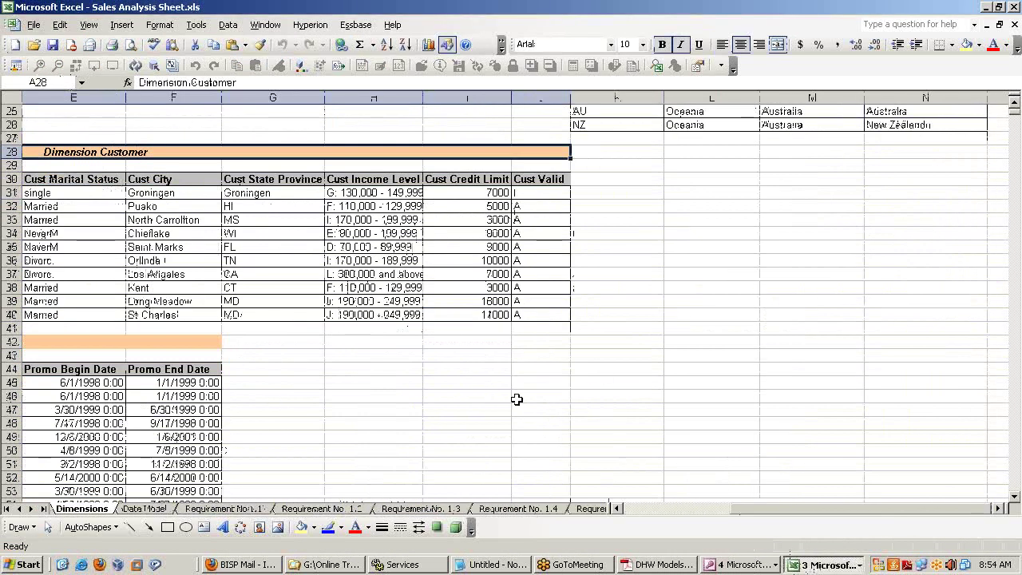
click(816, 565)
click(833, 514)
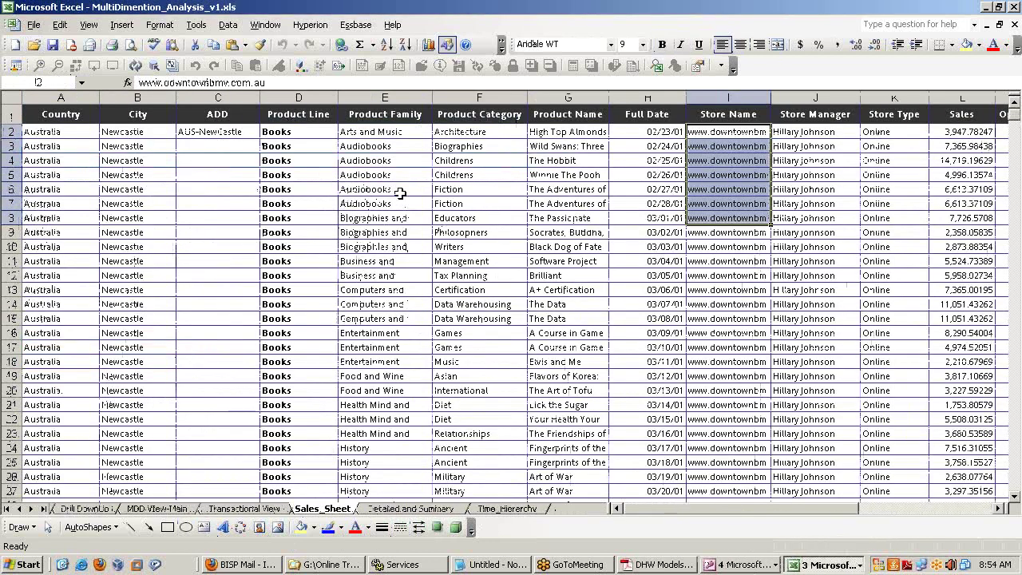
Copy the Product Line to Product Name columns into a new workbook at A3, then undo that paste
drag(298, 114, 581, 295)
key(ctrl+c)
click(15, 44)
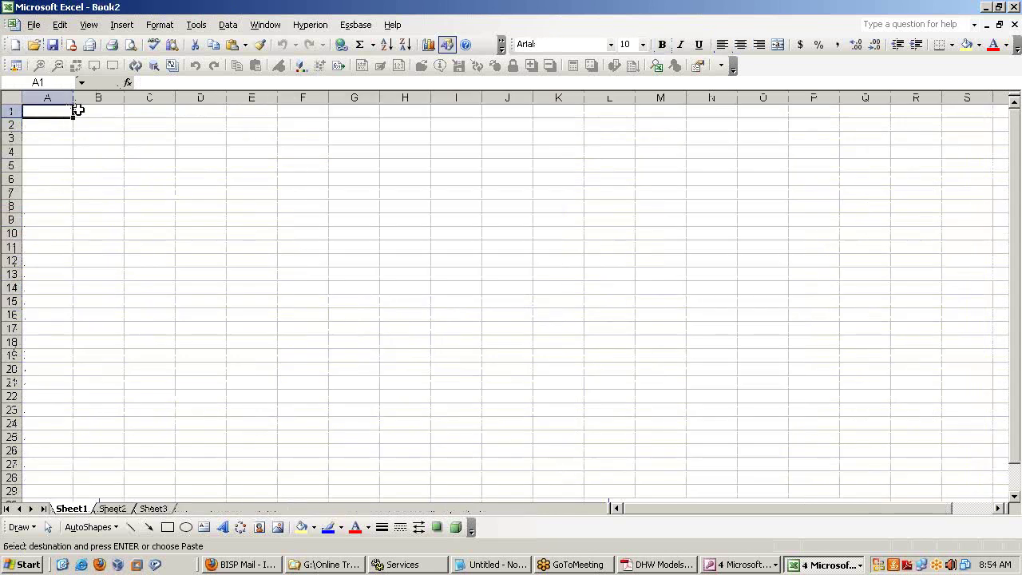
click(43, 135)
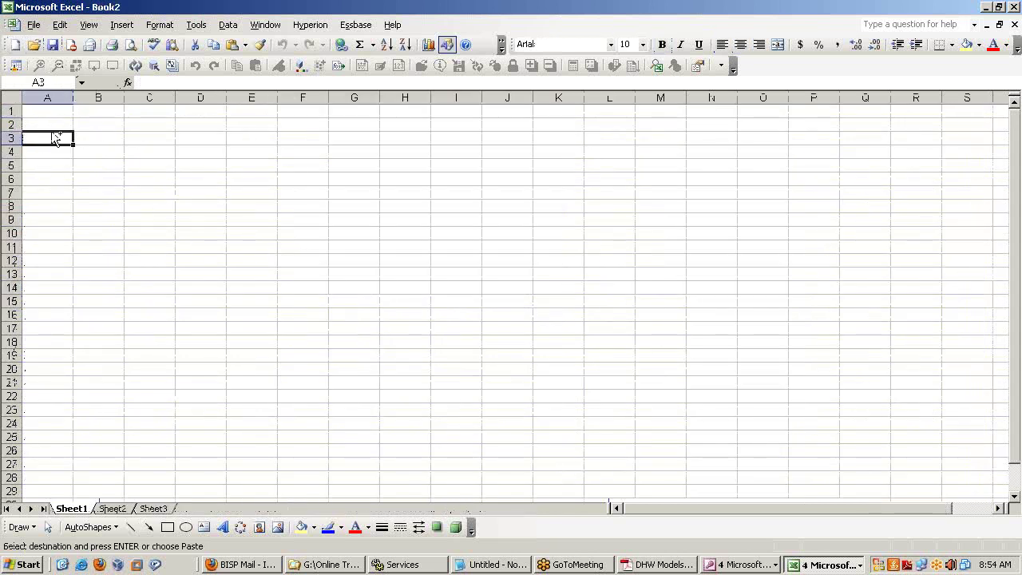
key(ctrl+v)
click(195, 183)
key(ctrl+z)
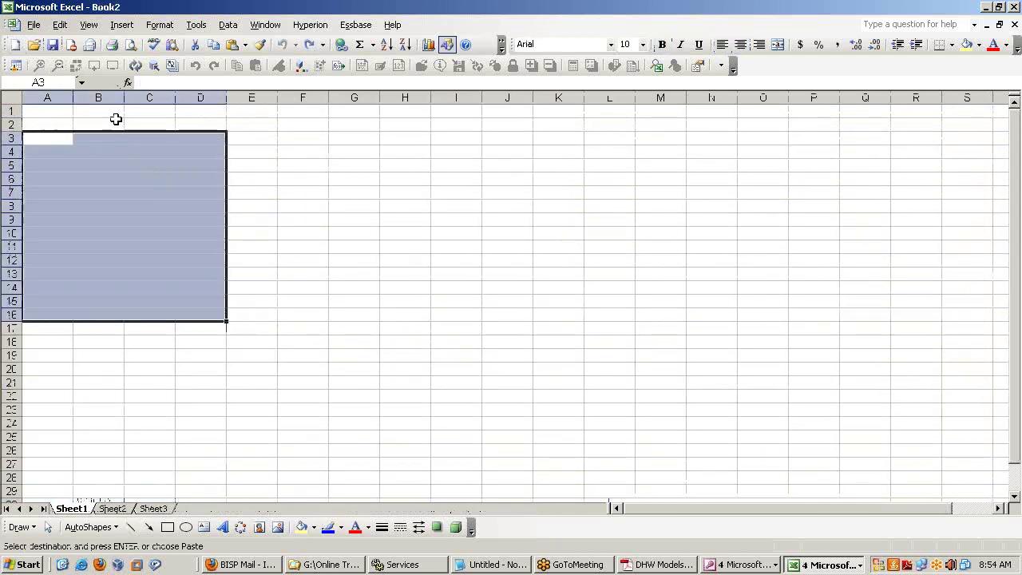
Widen columns A and B and paste the product table at cell A3
drag(73, 97, 489, 99)
click(128, 144)
click(98, 144)
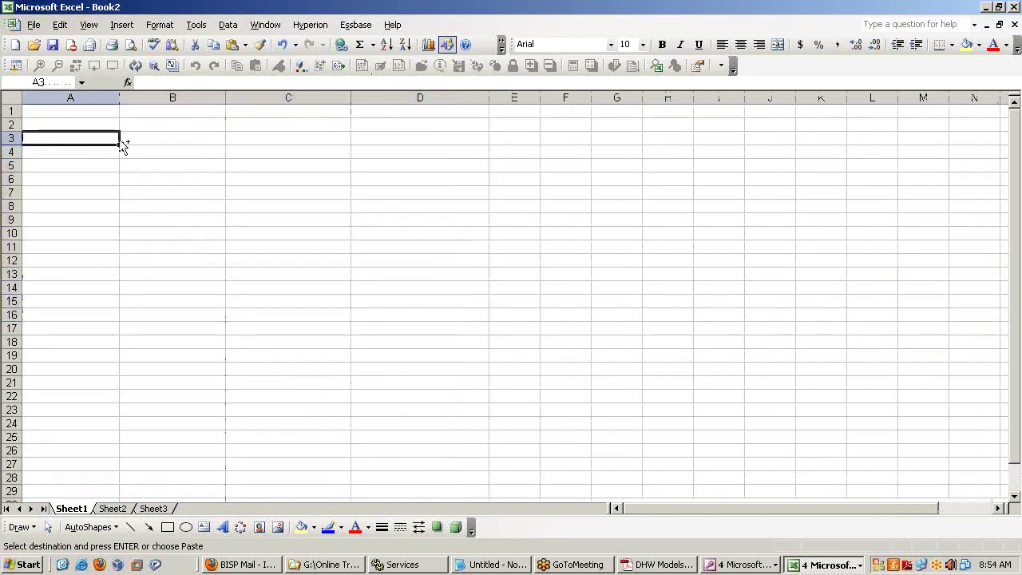
key(Return)
click(288, 172)
click(554, 138)
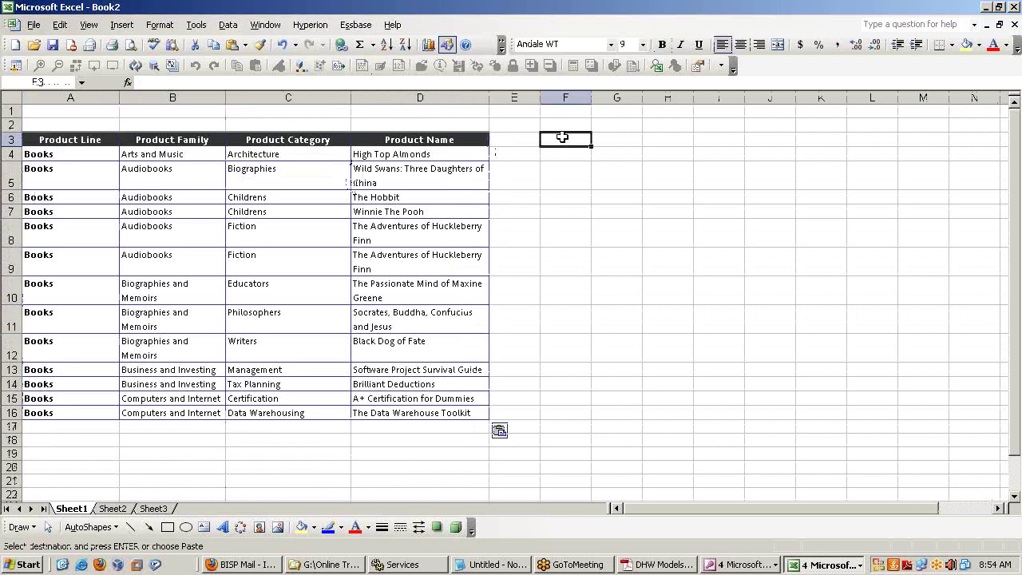
Write the Notepad outline 'Product Analysis' with '->based on Category' and '->Consumer Type' lines
click(618, 139)
click(487, 564)
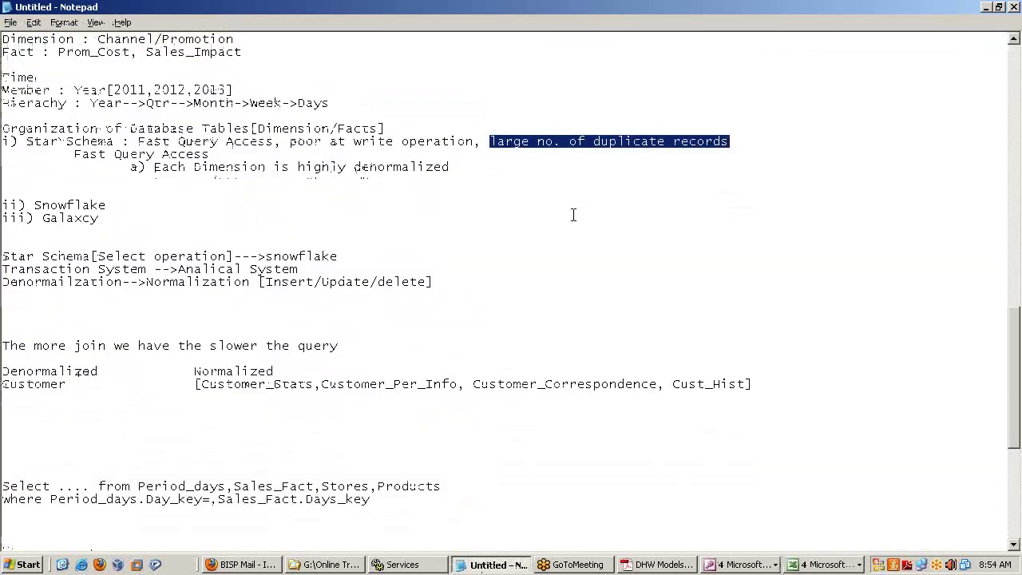
scroll(612, 348, down, 10)
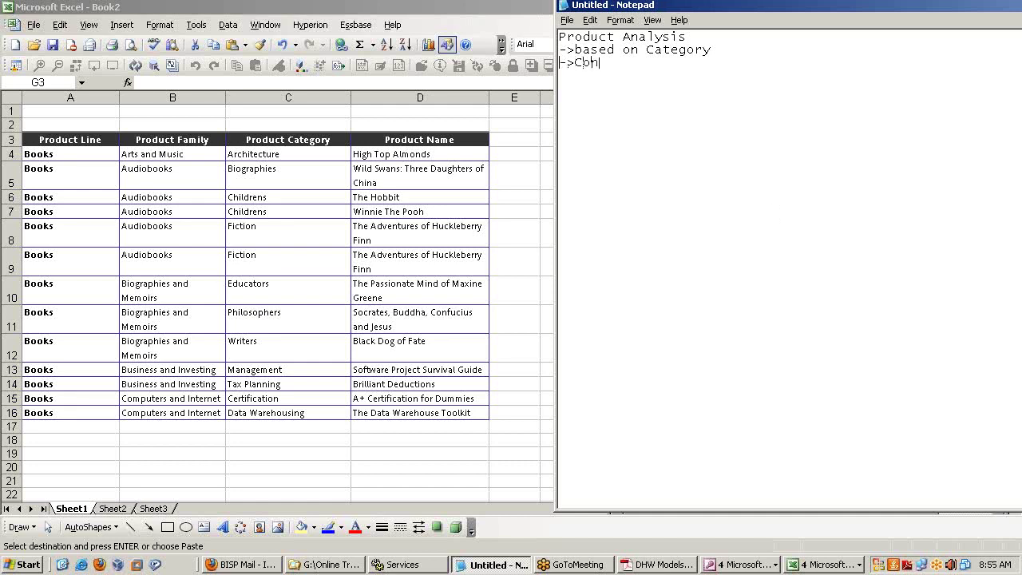
text(mer Type)
click(528, 273)
click(615, 139)
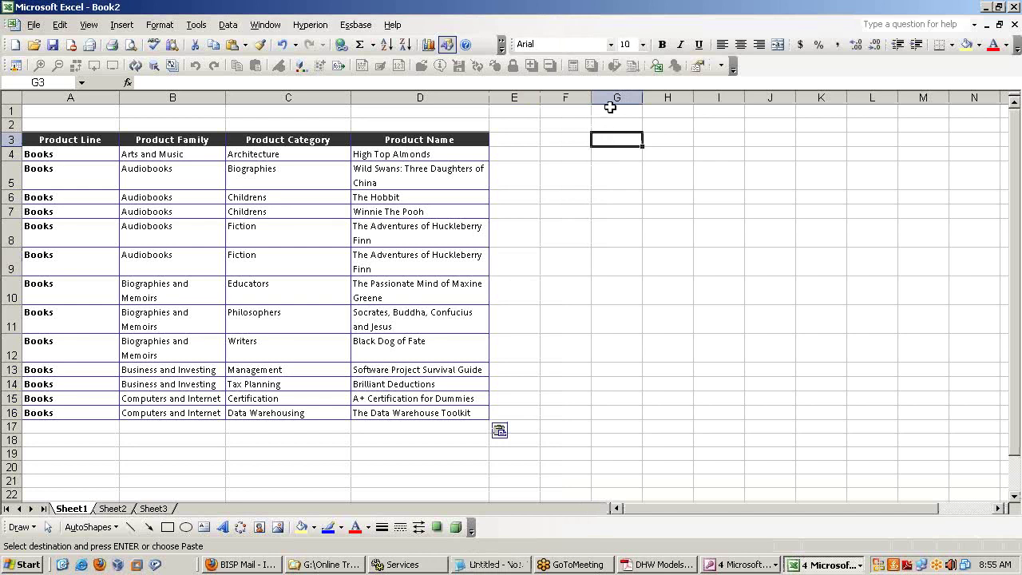
Widen column G, type 'Consumer' in G3, and list Kids, Ladies, Gentleman in H4:H6
drag(643, 97, 716, 97)
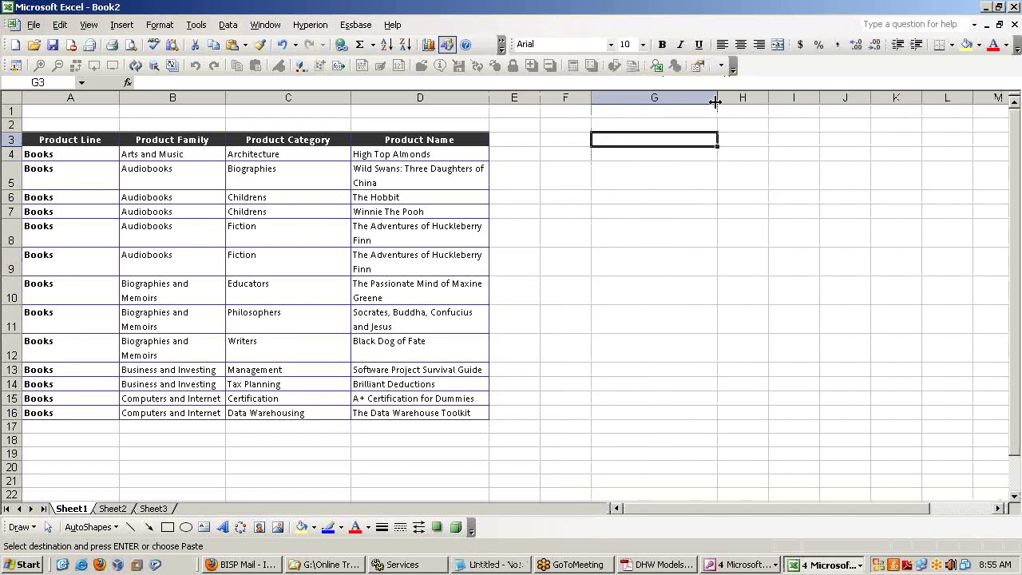
text(Consu)
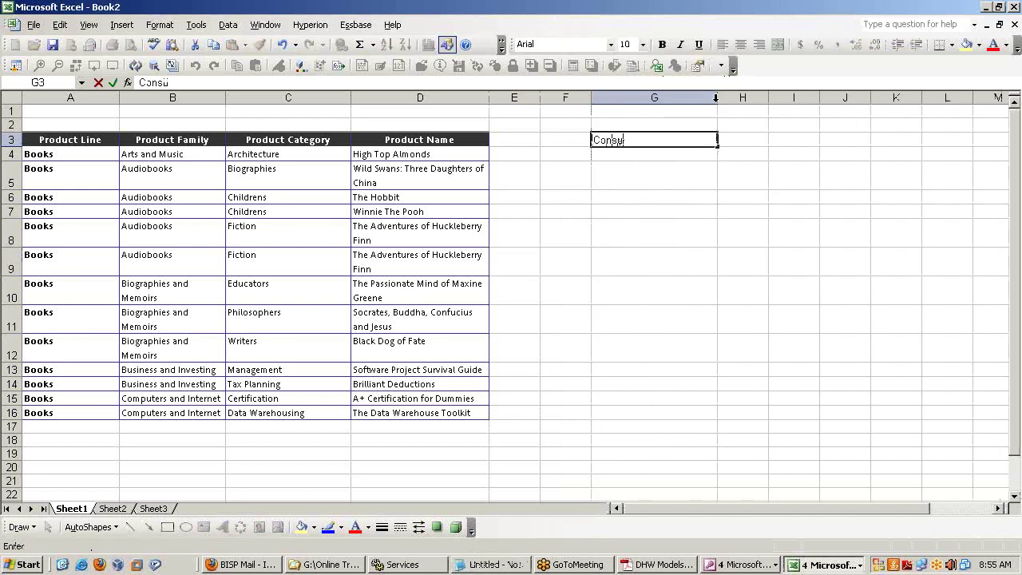
text(mer)
key(Return)
key(Right)
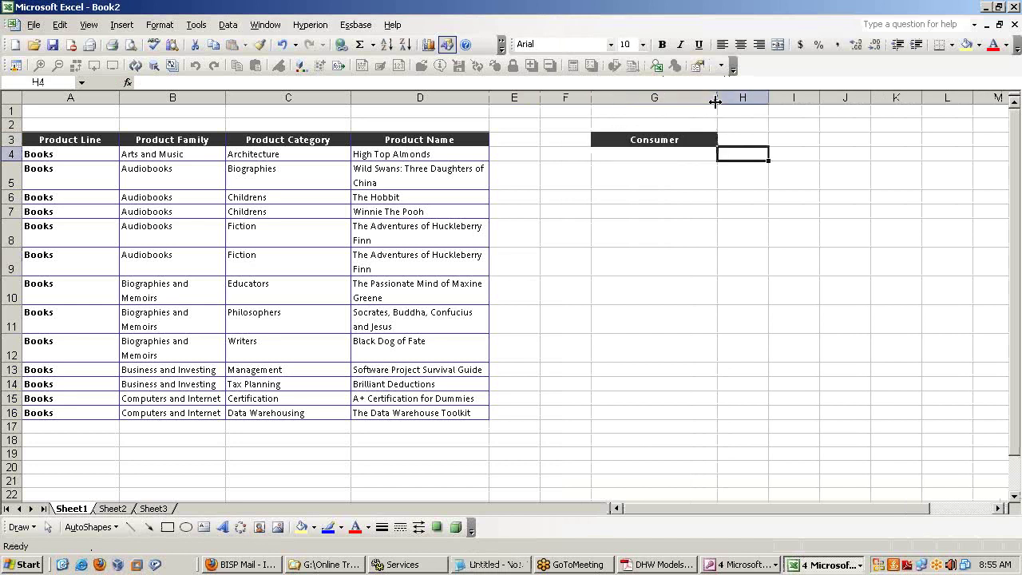
text(Kids)
key(Return)
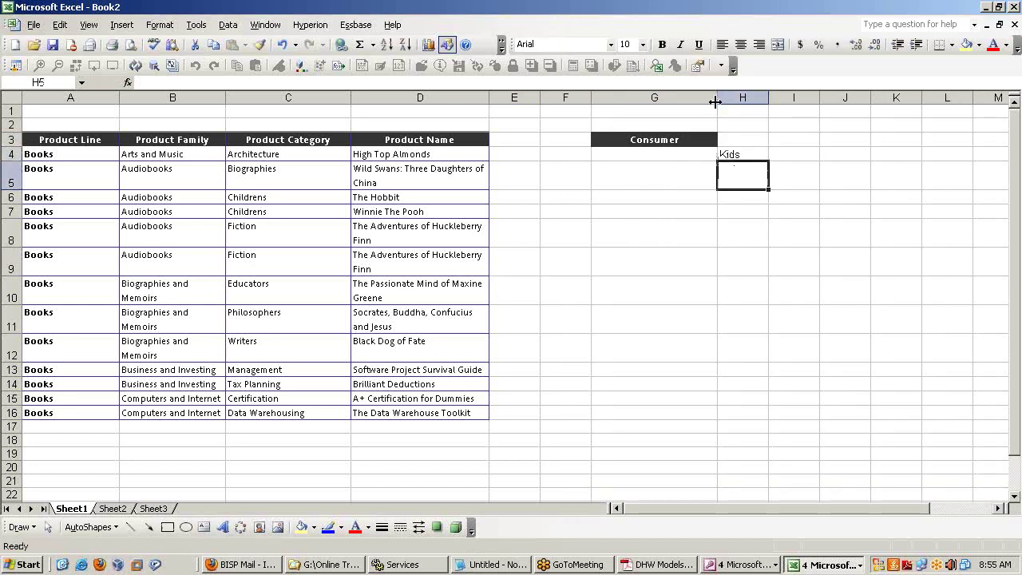
text(Ladies)
key(Return)
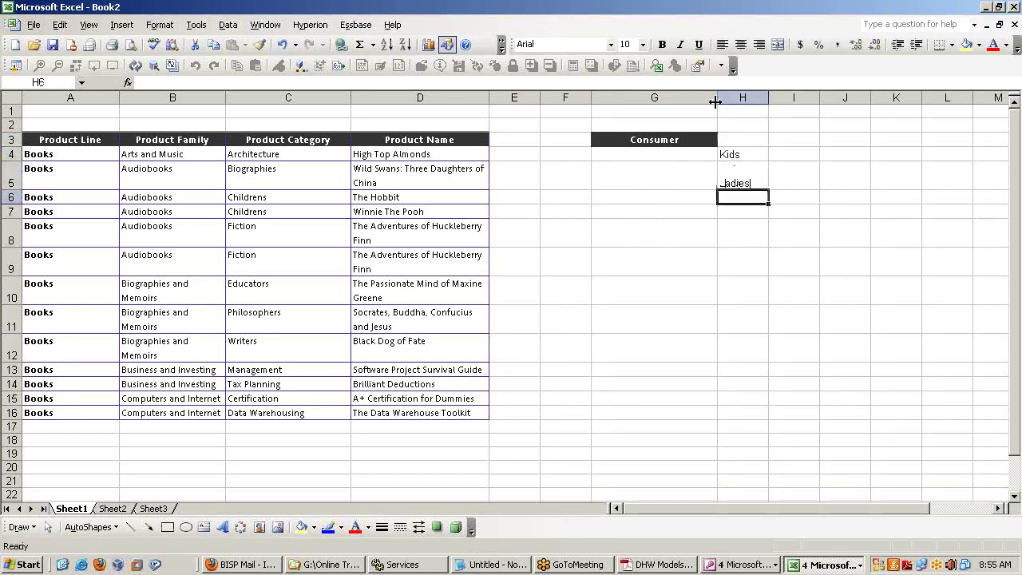
text(Gentleman)
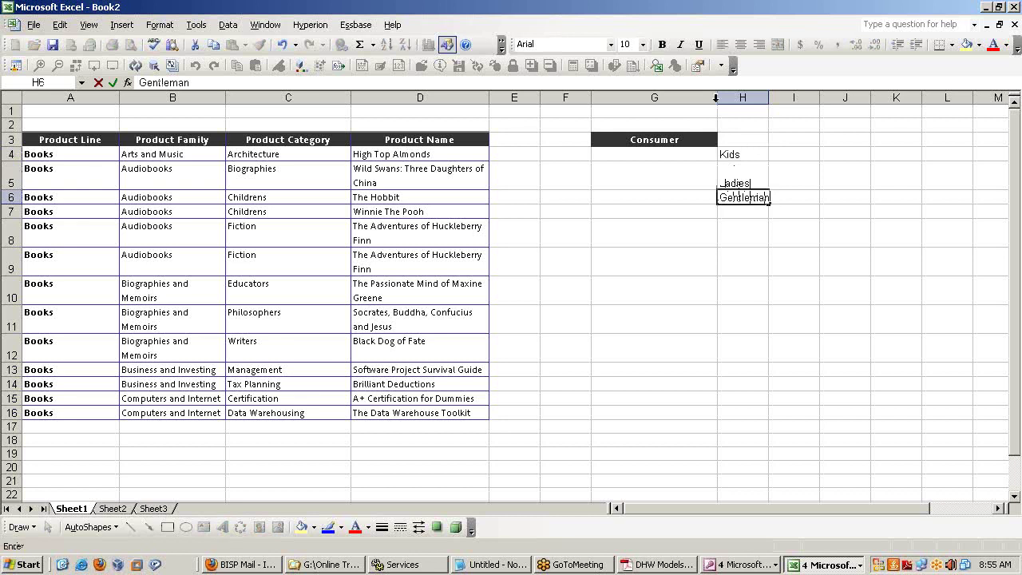
key(Return)
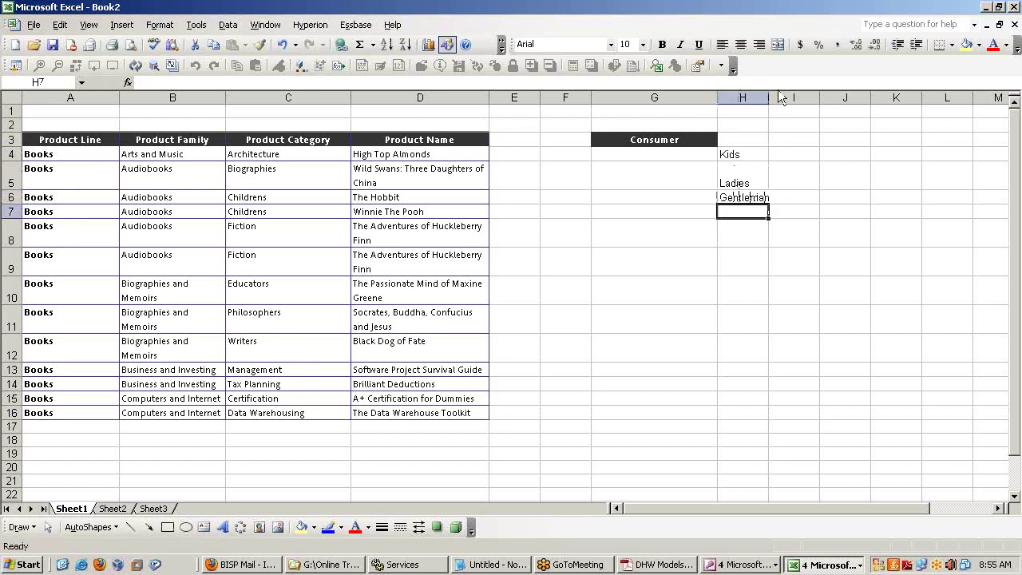
Widen columns H and D and shrink row 5 back to one line
drag(779, 96, 790, 96)
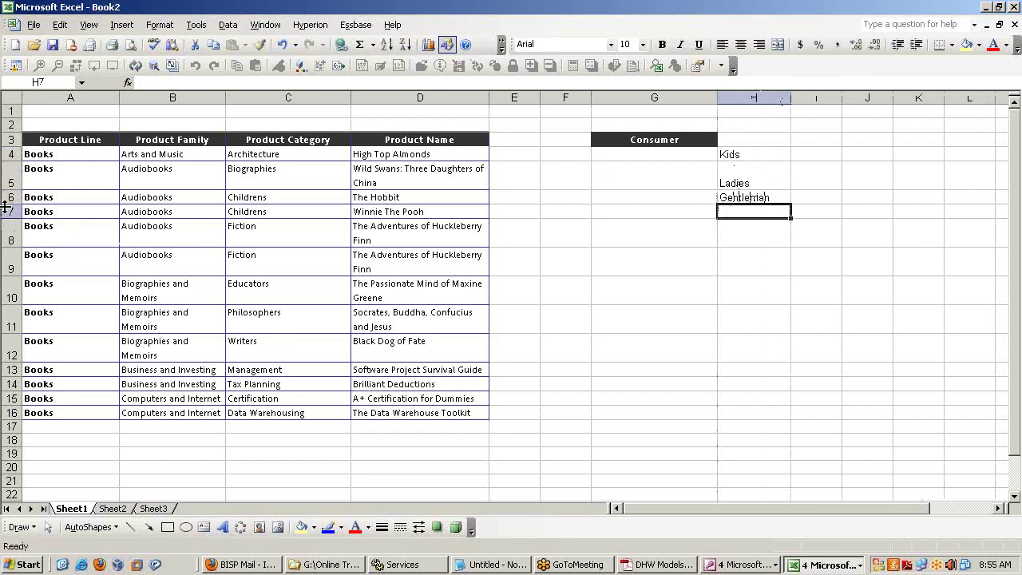
drag(7, 190, 7, 176)
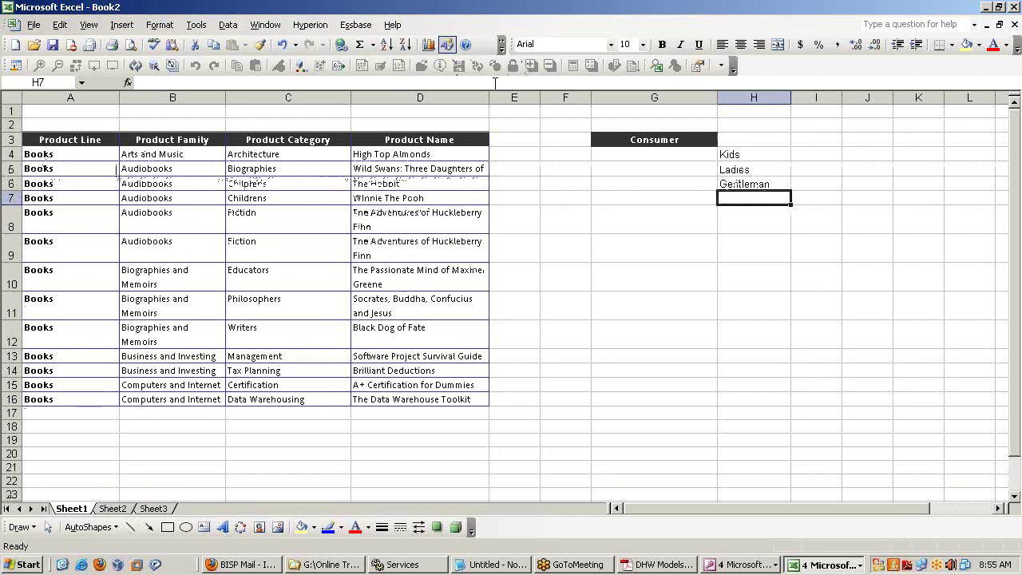
drag(489, 97, 530, 96)
click(556, 213)
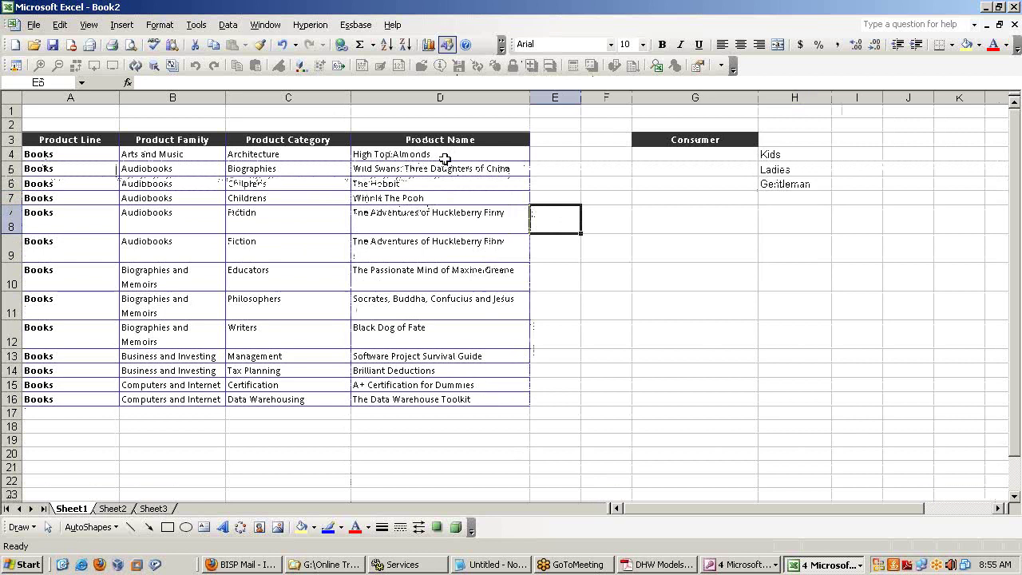
Tag the products in rows 4, 8, 11 and 14 as Kids in column E
drag(445, 157, 441, 397)
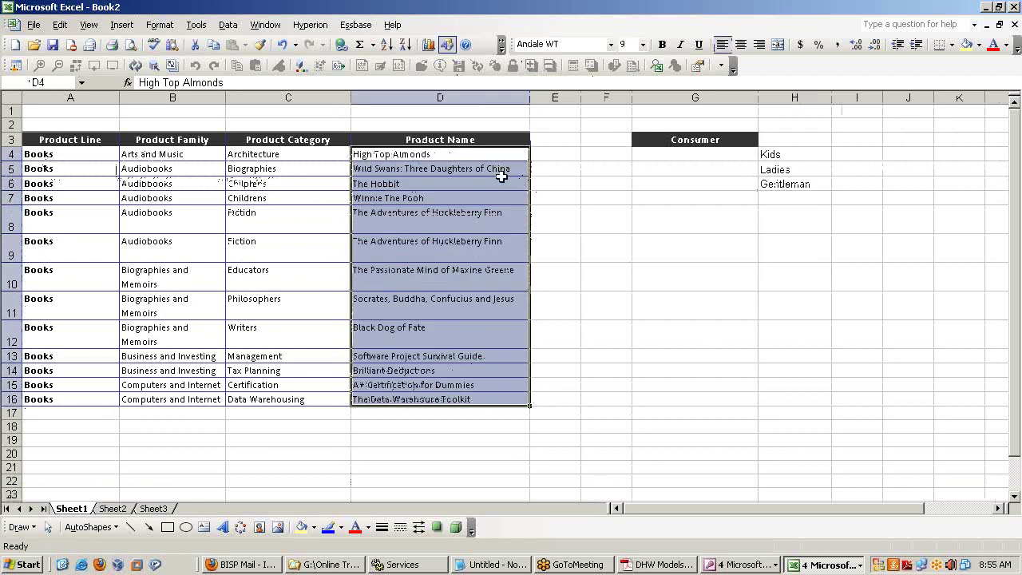
click(499, 152)
click(544, 152)
text(Kids)
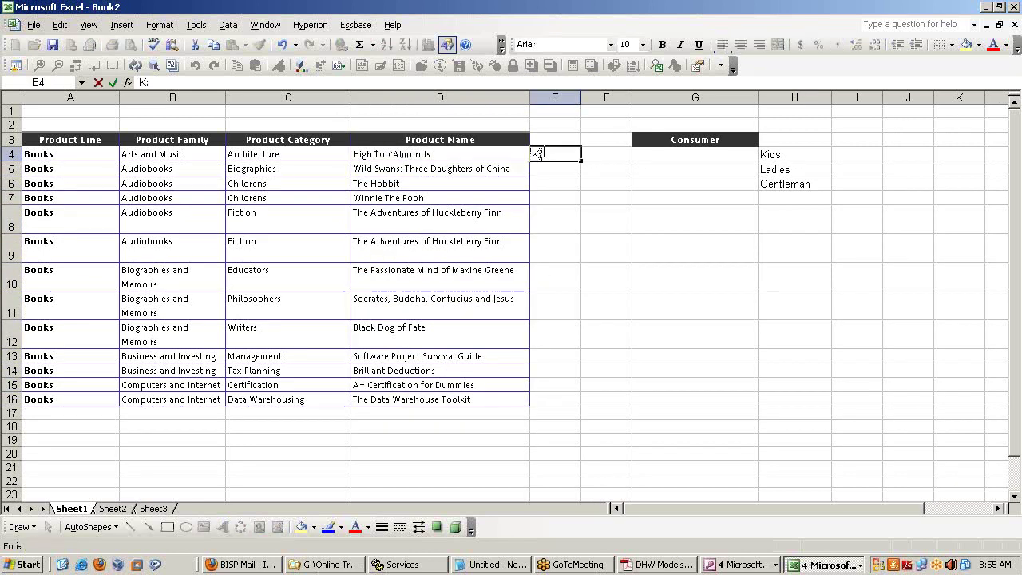
key(Return)
key(Down)
key(Down)
key(Down)
text(K)
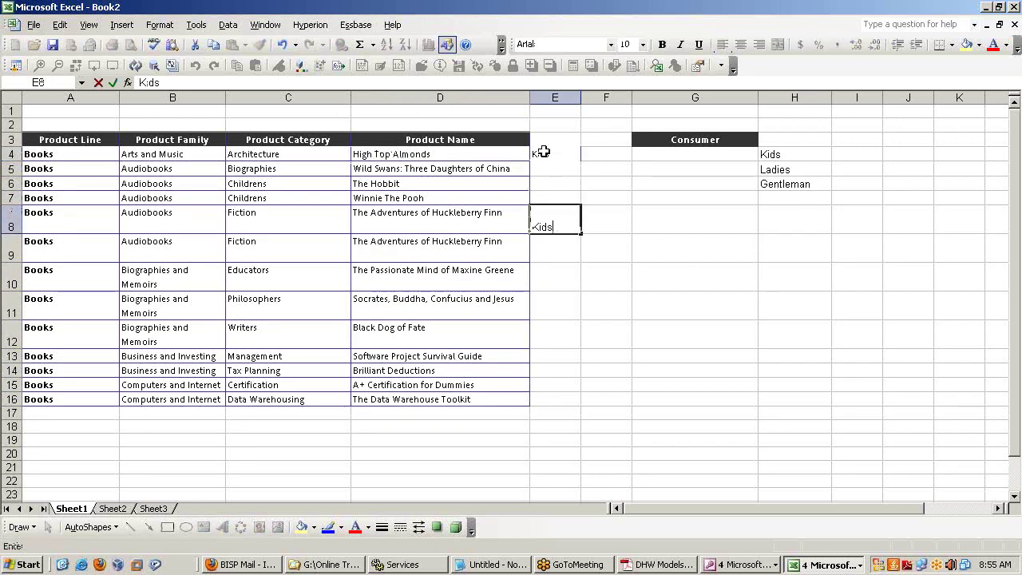
key(Return)
key(Down)
key(Down)
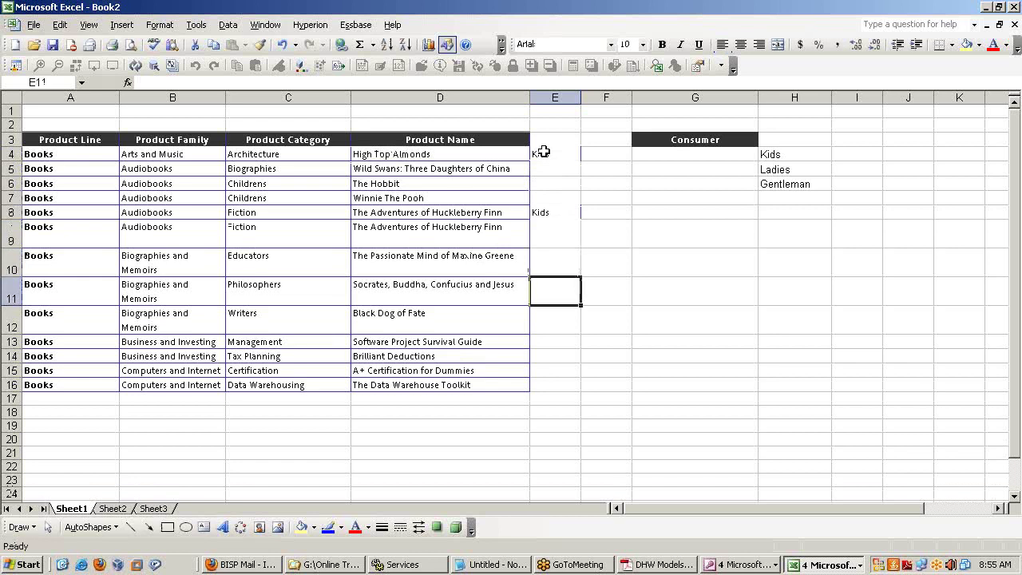
text(K)
key(Return)
key(Down)
key(Down)
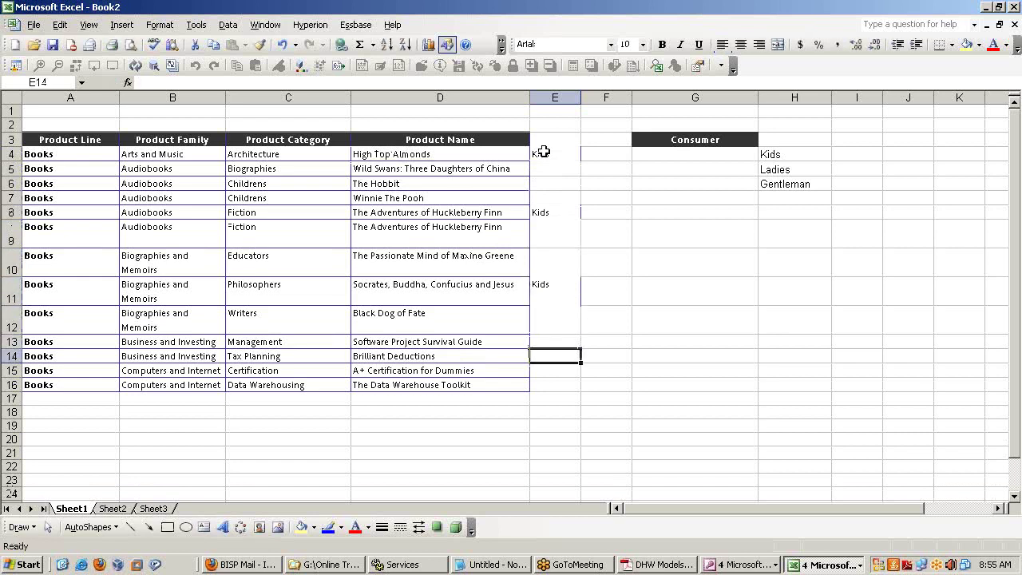
text(Kids)
key(Return)
Tag the products in E15 and E16 as Ladies
text(La)
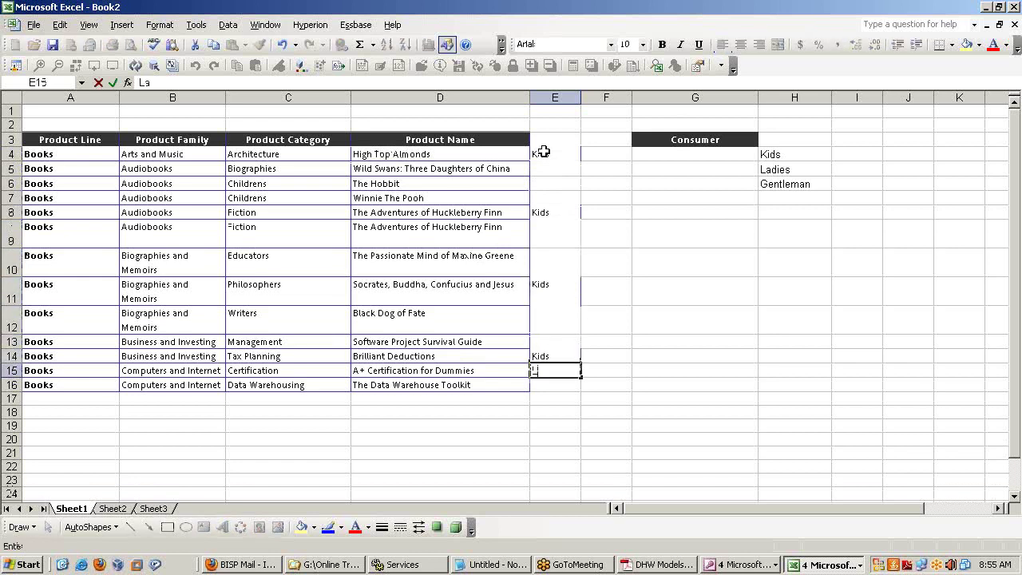
text(dies)
key(Return)
text(L)
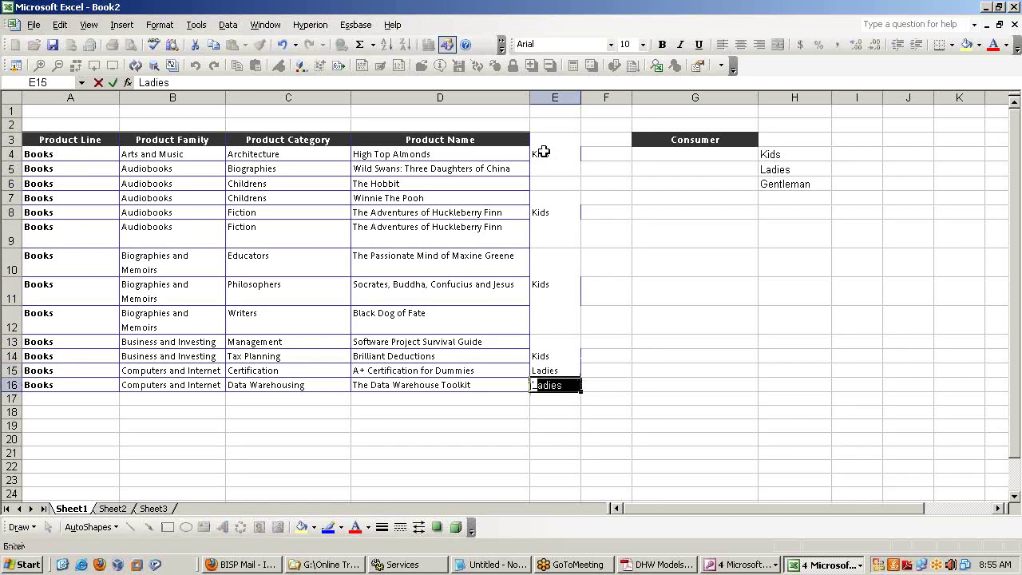
text(adies)
key(Return)
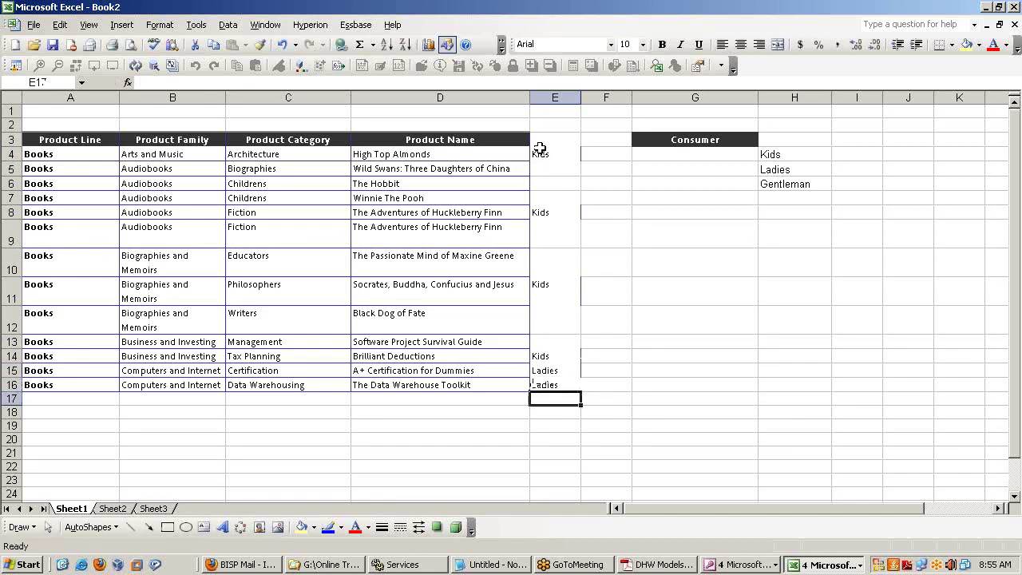
Widen the Product Family column, narrow Product Line, and shorten row 12
click(551, 320)
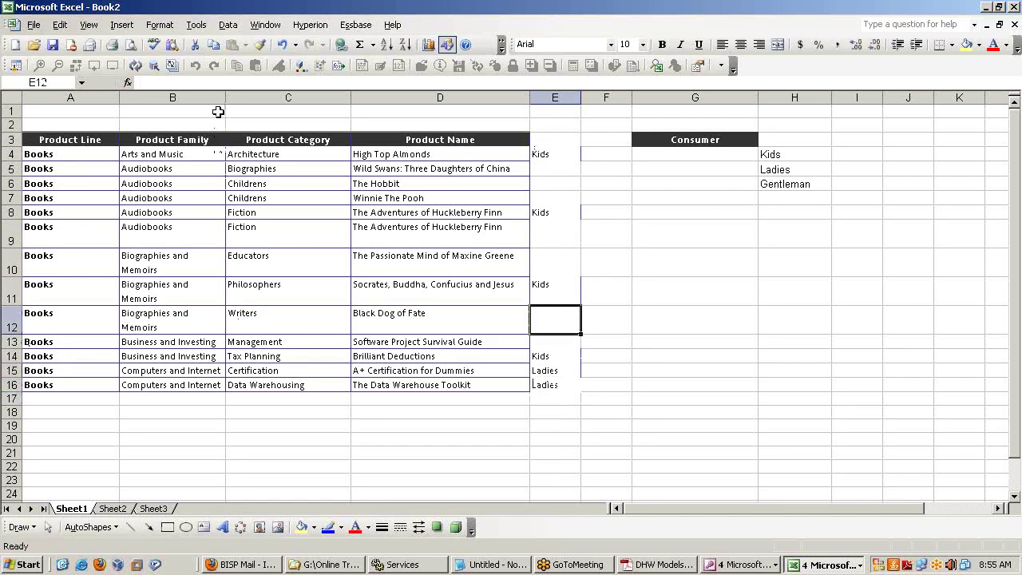
drag(227, 95, 281, 95)
drag(120, 95, 95, 93)
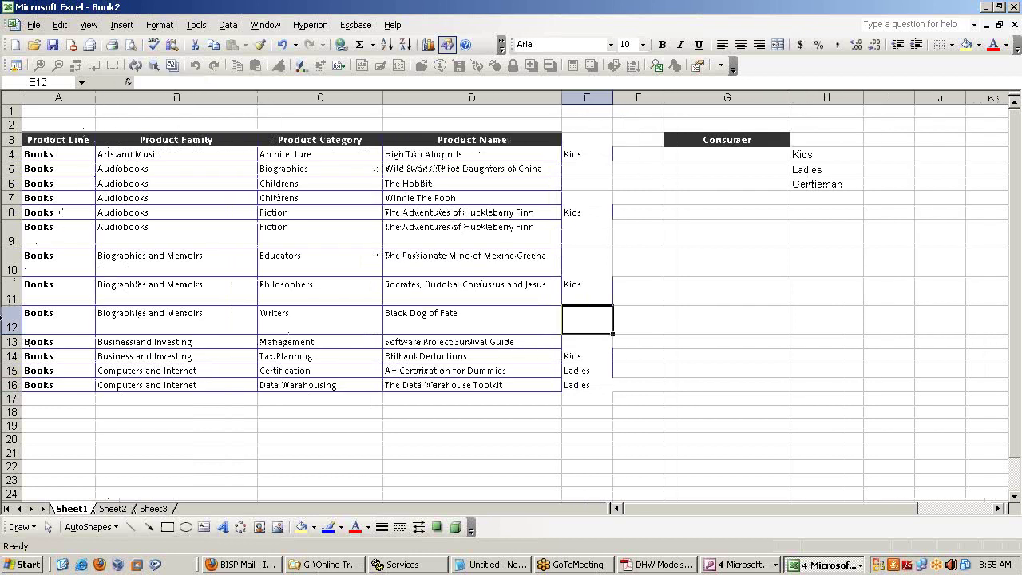
drag(6, 336, 10, 297)
Add a Notepad line asking which category's users bring more revenue, and move the window aside
click(511, 565)
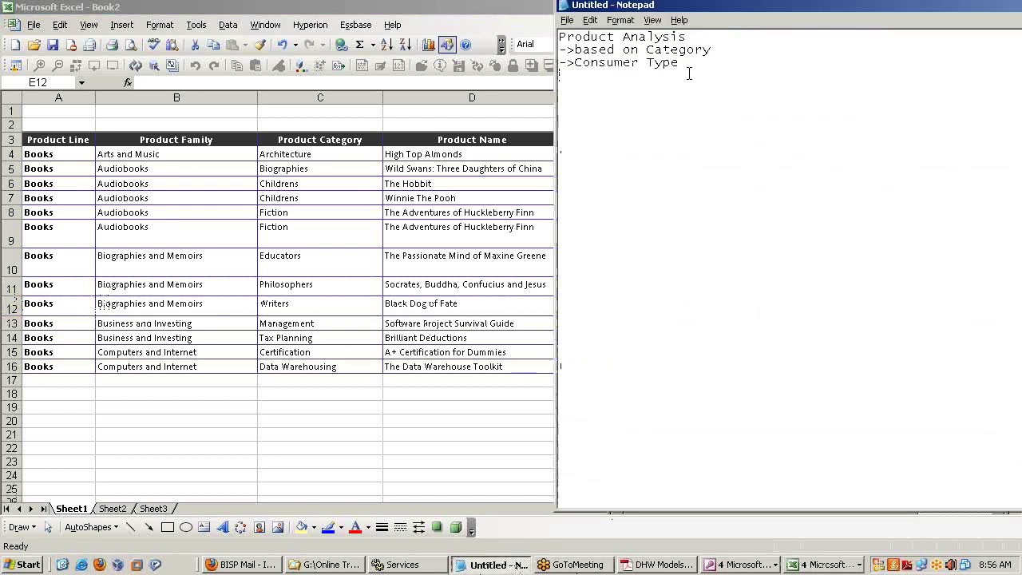
text(Which caterogy users I'm ge)
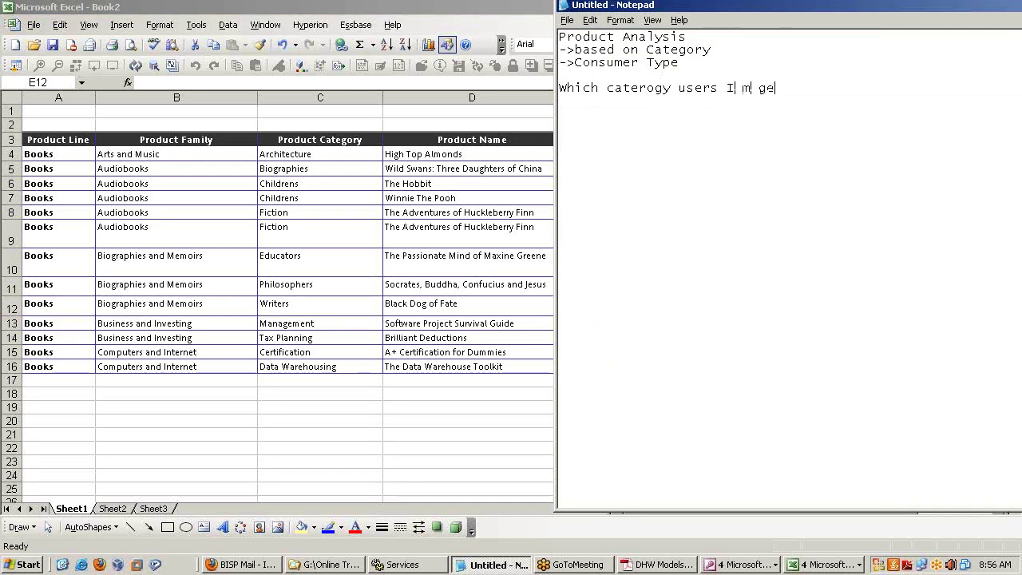
text(tting more revenue,)
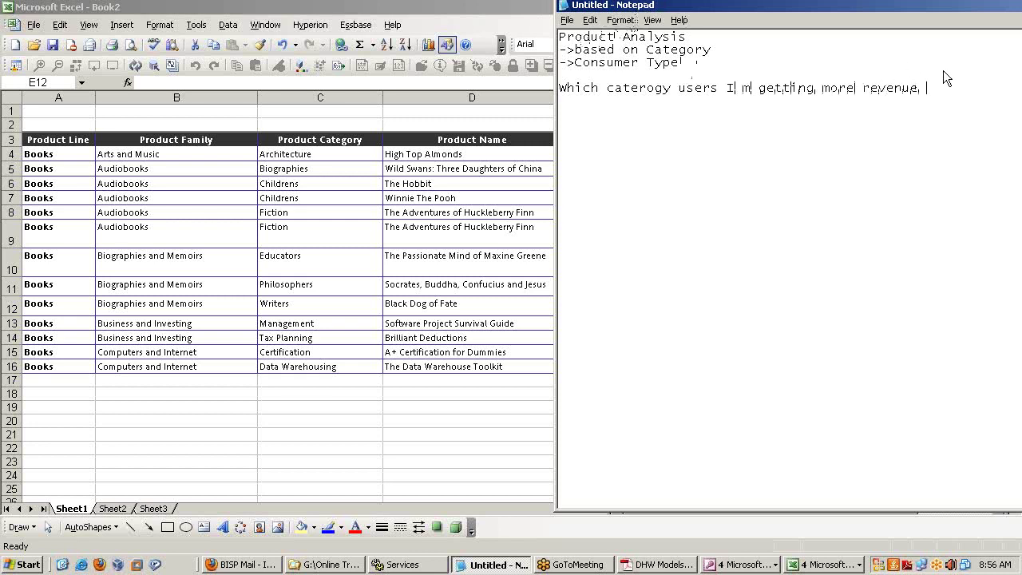
drag(628, 8, 940, 76)
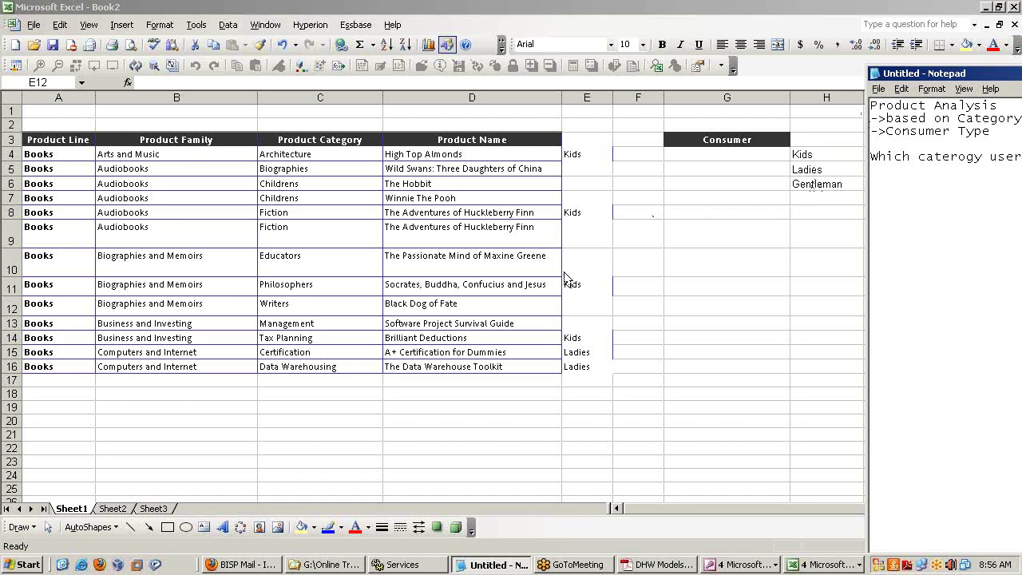
Back in Excel, shorten row 10 of the product table
click(11, 273)
drag(11, 273, 22, 242)
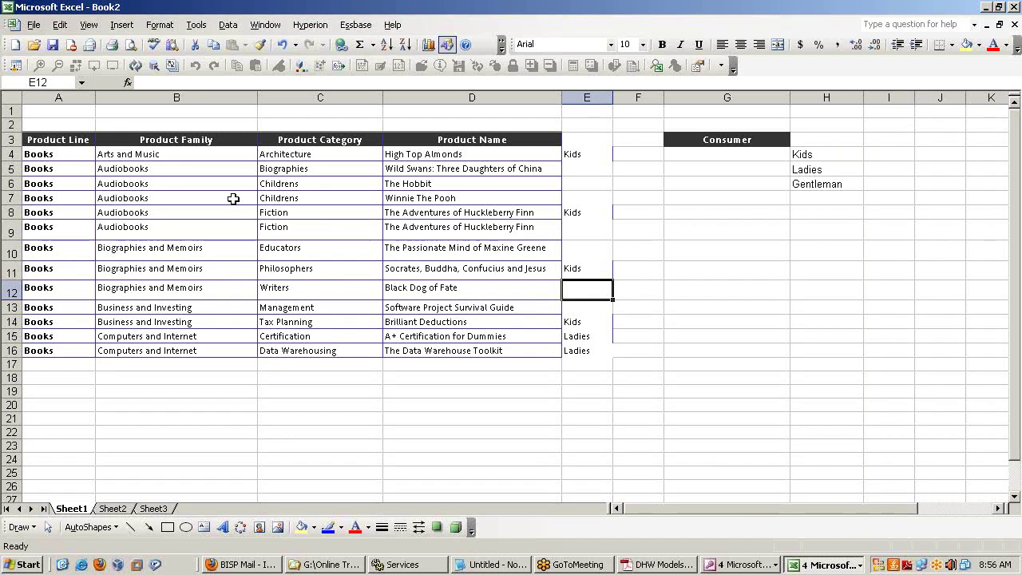
click(596, 155)
Enter the heading 'Properties' in cell E3 above the Kids and Ladies tags
click(577, 323)
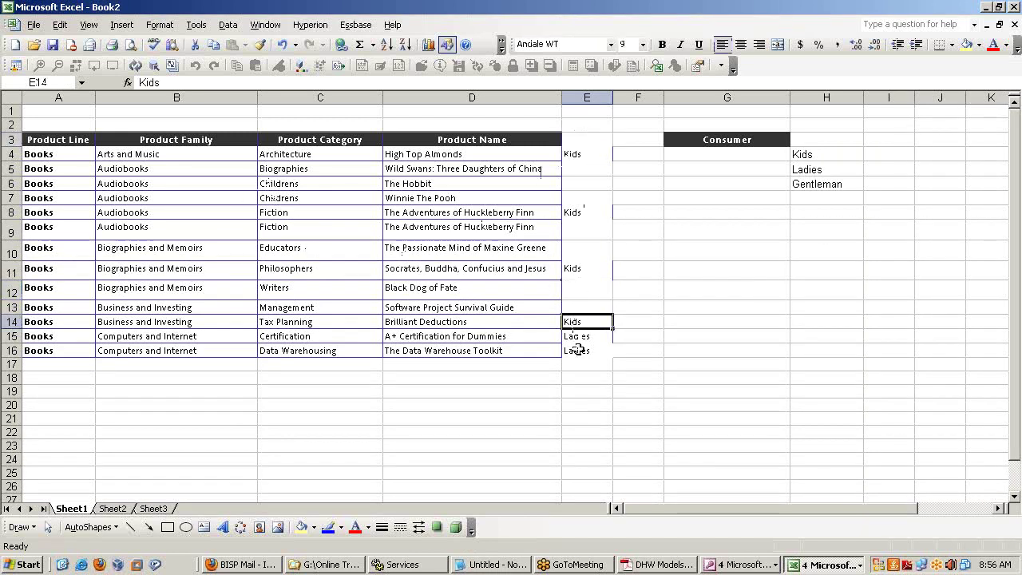
click(579, 351)
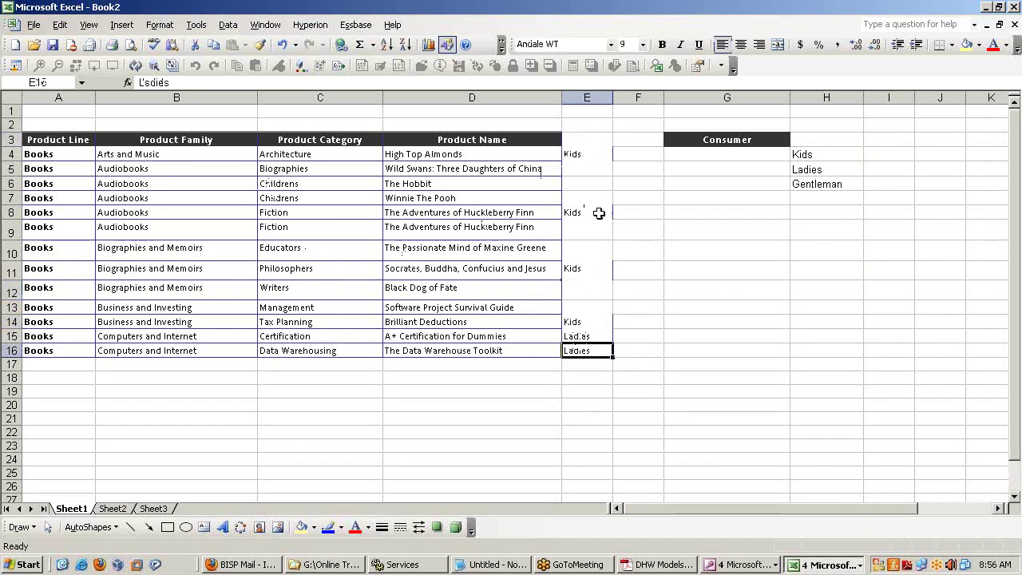
click(585, 152)
click(473, 157)
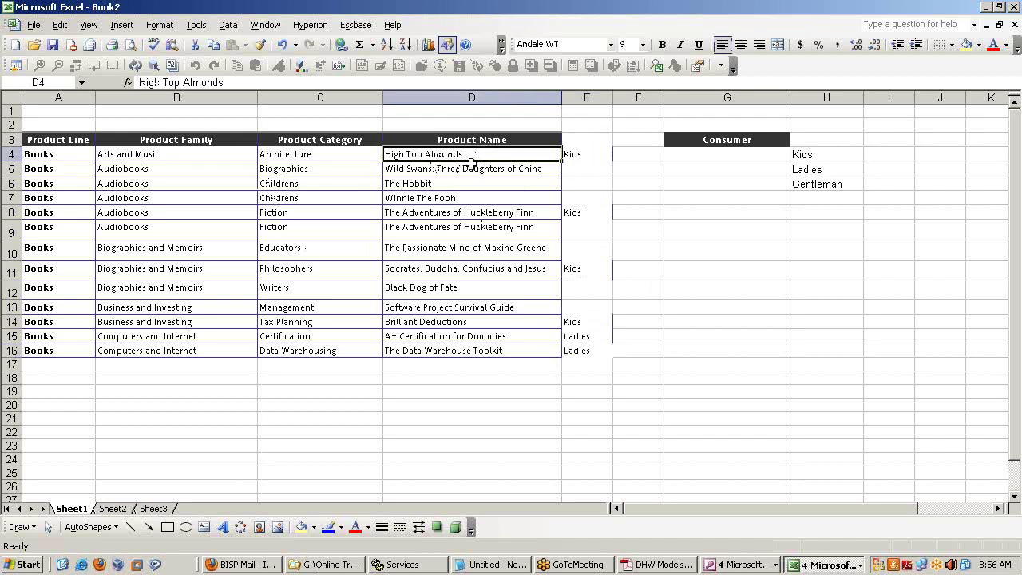
click(596, 154)
click(594, 139)
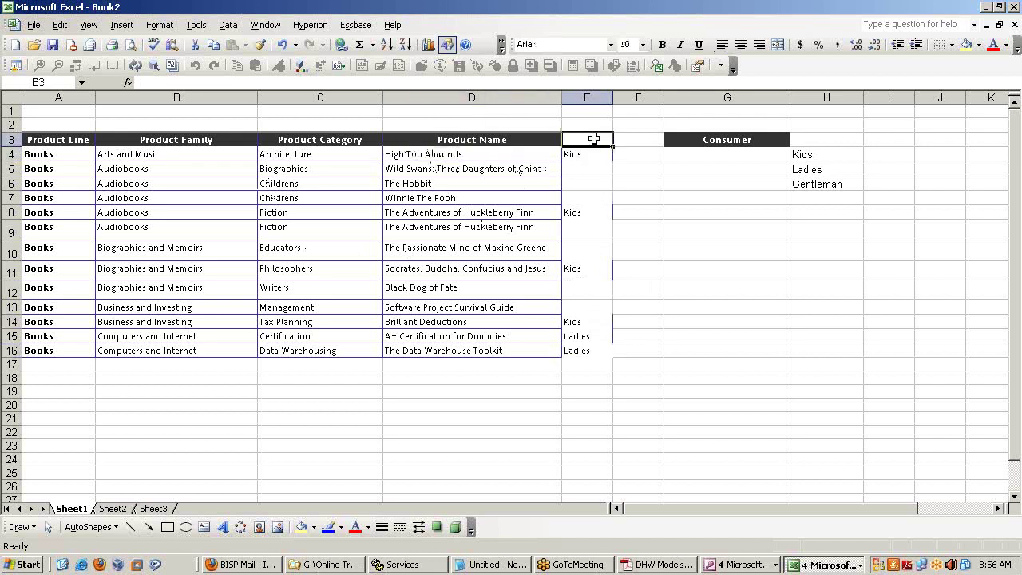
text(Properties)
key(Return)
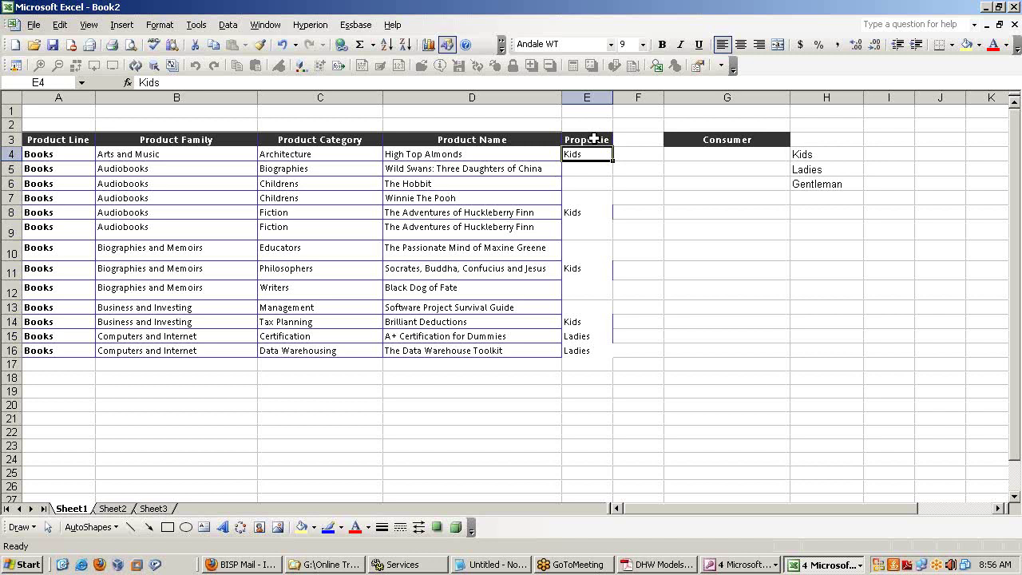
Review the Properties entries from E4 down to E16, selecting the last three products
click(595, 139)
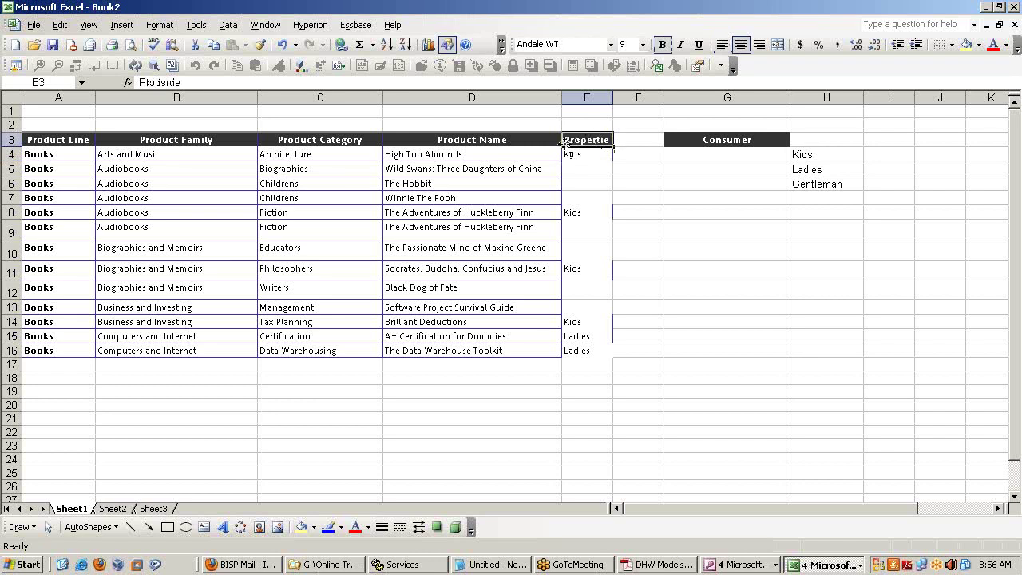
click(525, 153)
click(589, 156)
click(581, 212)
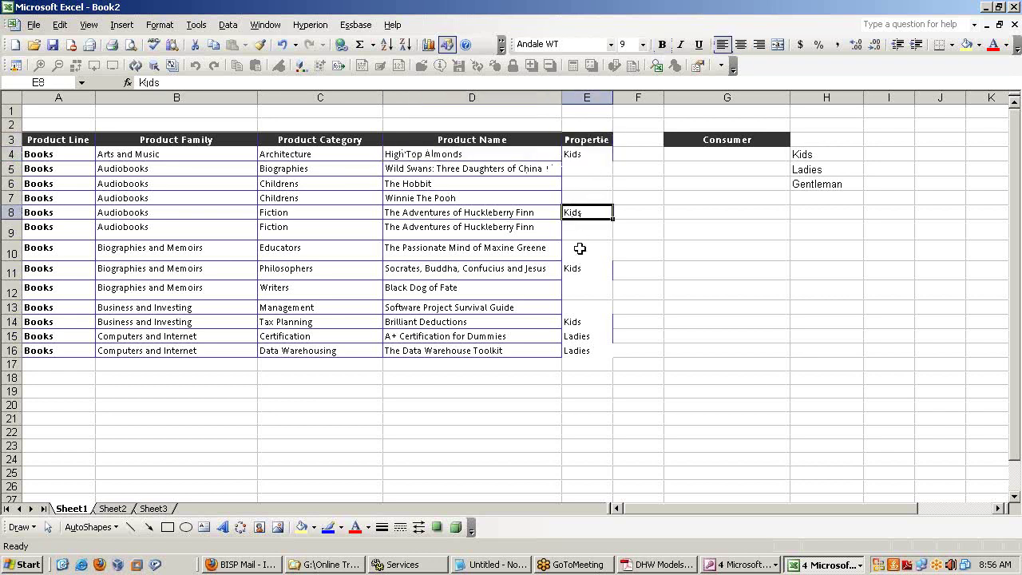
click(576, 270)
click(578, 322)
click(576, 336)
click(577, 350)
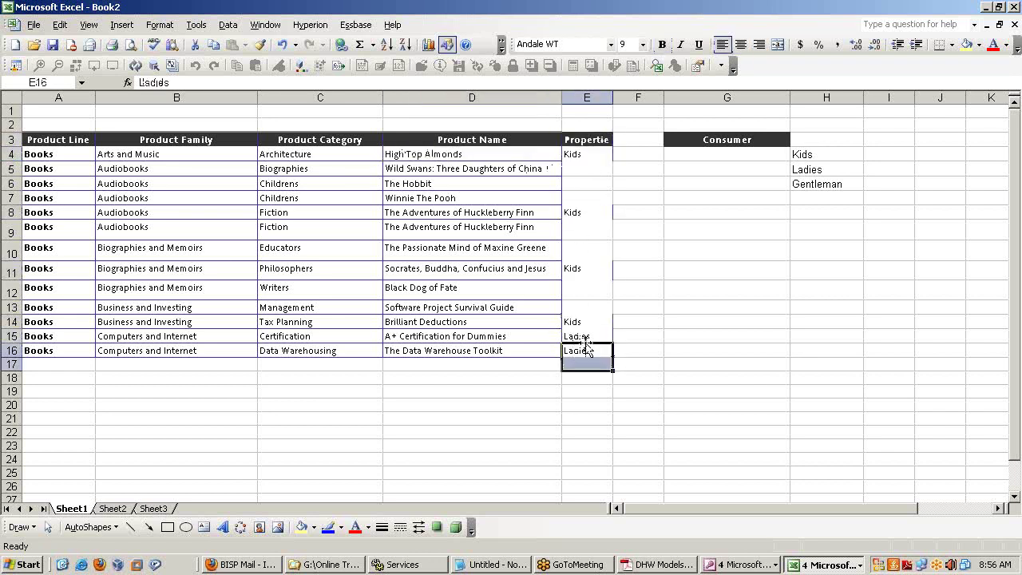
click(577, 336)
click(579, 322)
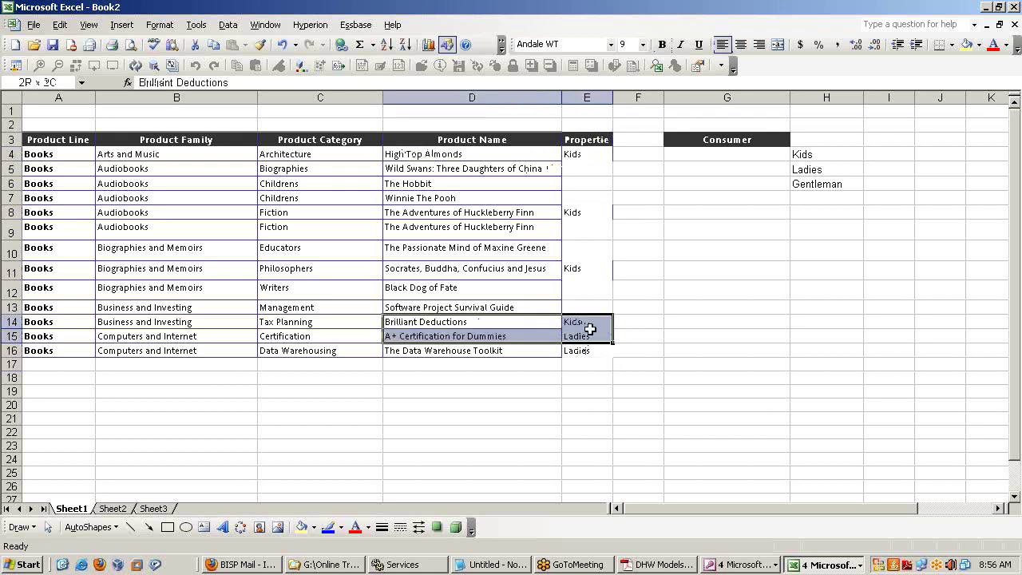
drag(590, 329, 590, 349)
click(592, 153)
click(574, 200)
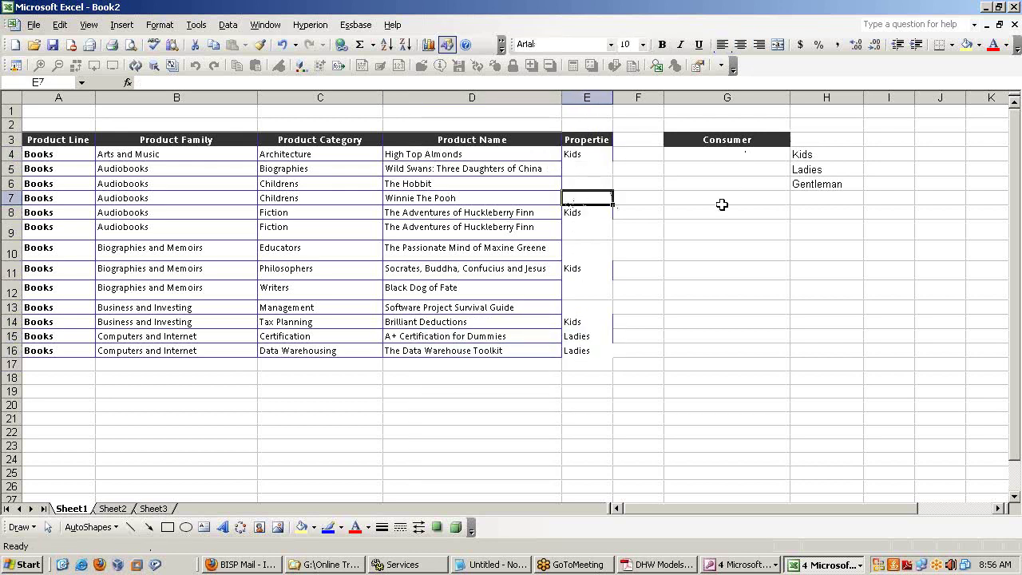
Add a 'Package_Type' label below the Consumer list with Bottle and Can beside it
click(704, 224)
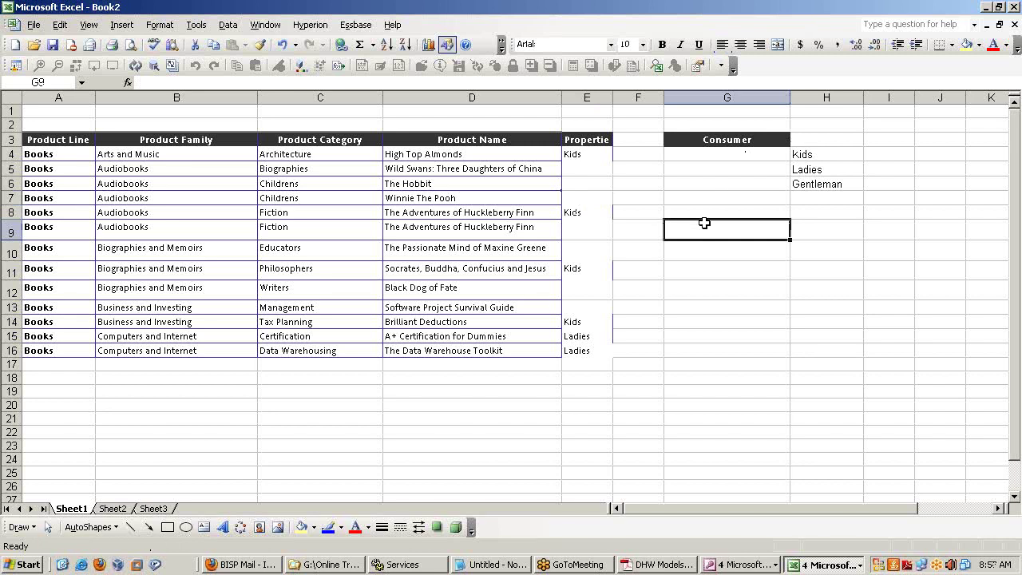
text(Pa)
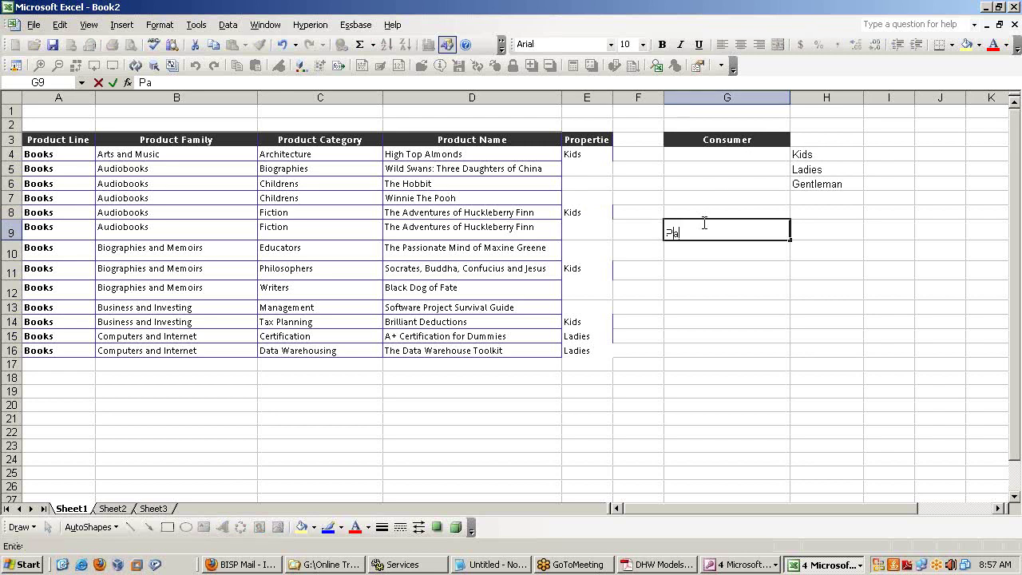
text(ckage_Type)
key(Return)
key(Right)
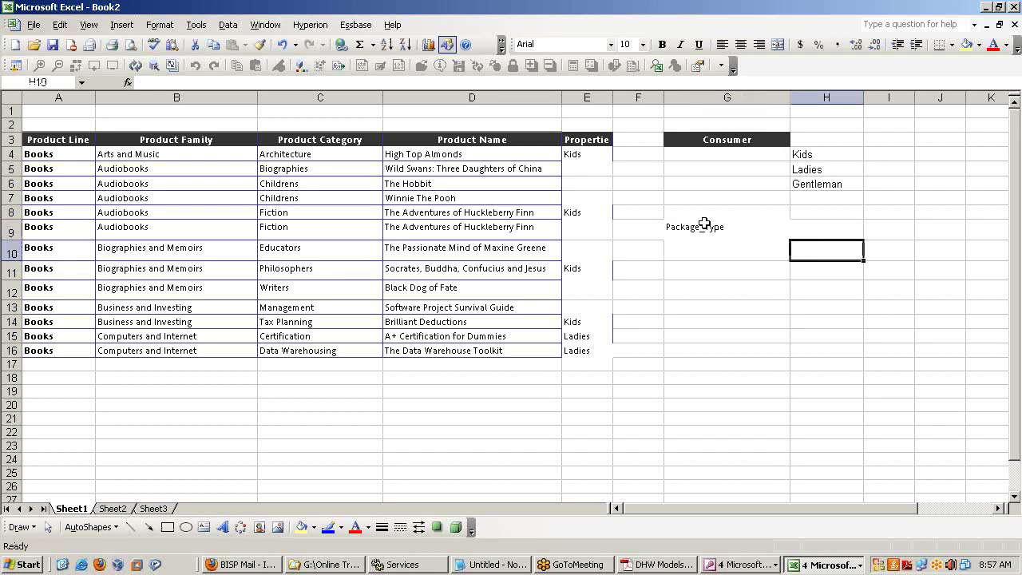
text(Bottle)
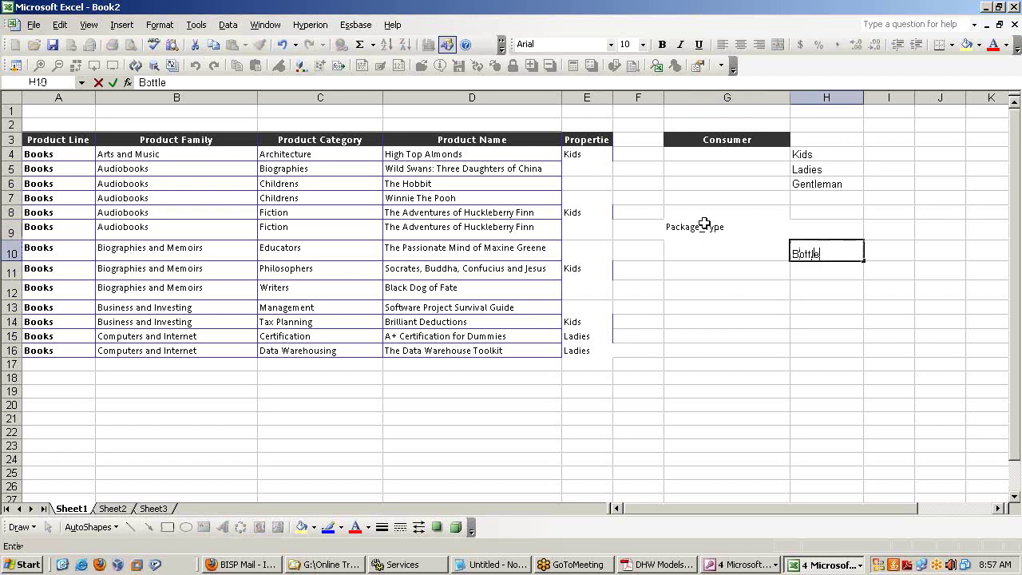
key(Return)
text(Can)
key(Return)
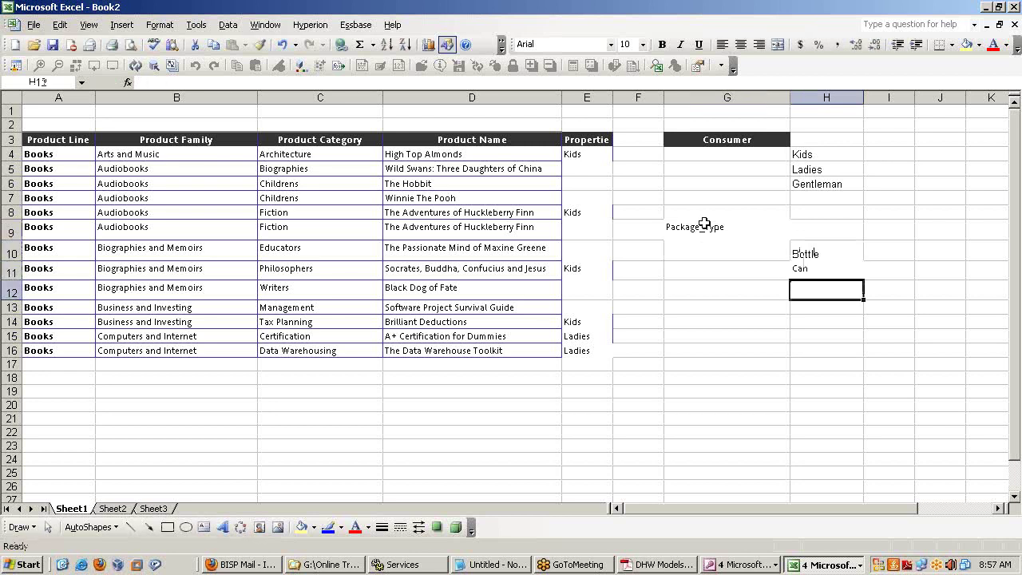
key(Up)
key(Up)
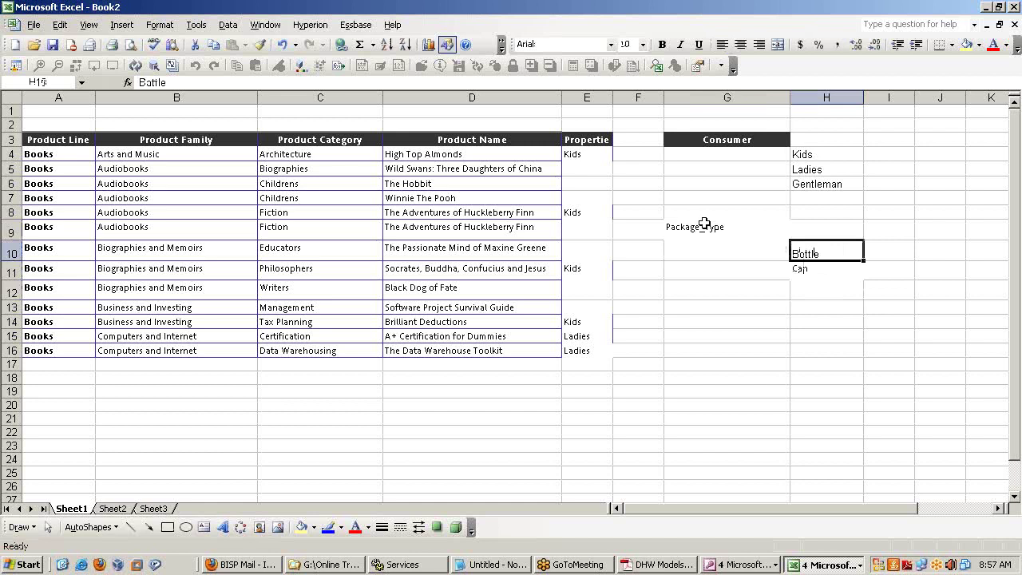
click(768, 230)
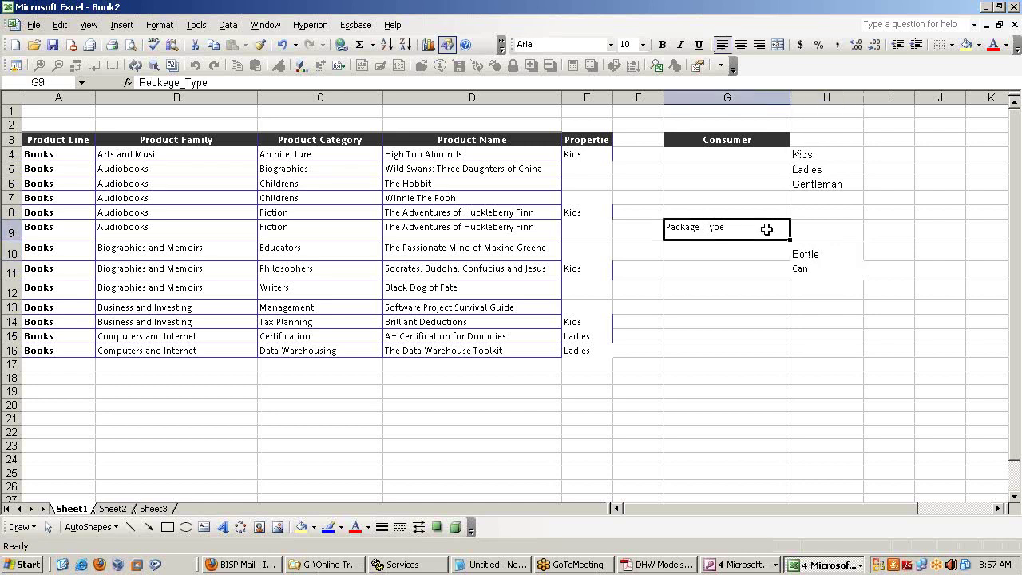
drag(832, 253, 828, 265)
click(828, 267)
click(829, 250)
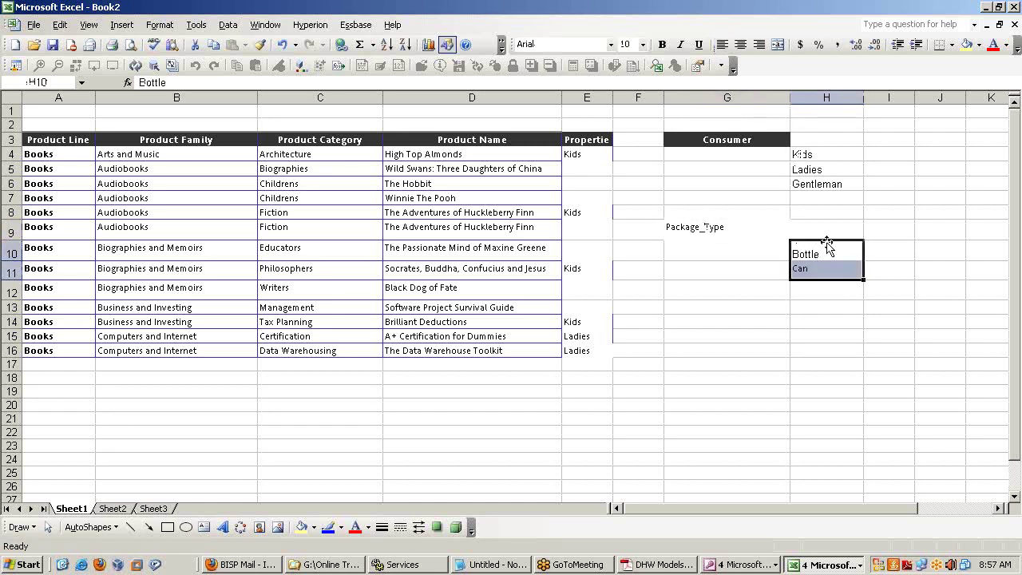
click(826, 251)
Enter Can in F4 and Bottle in F5 for the first two products
click(630, 151)
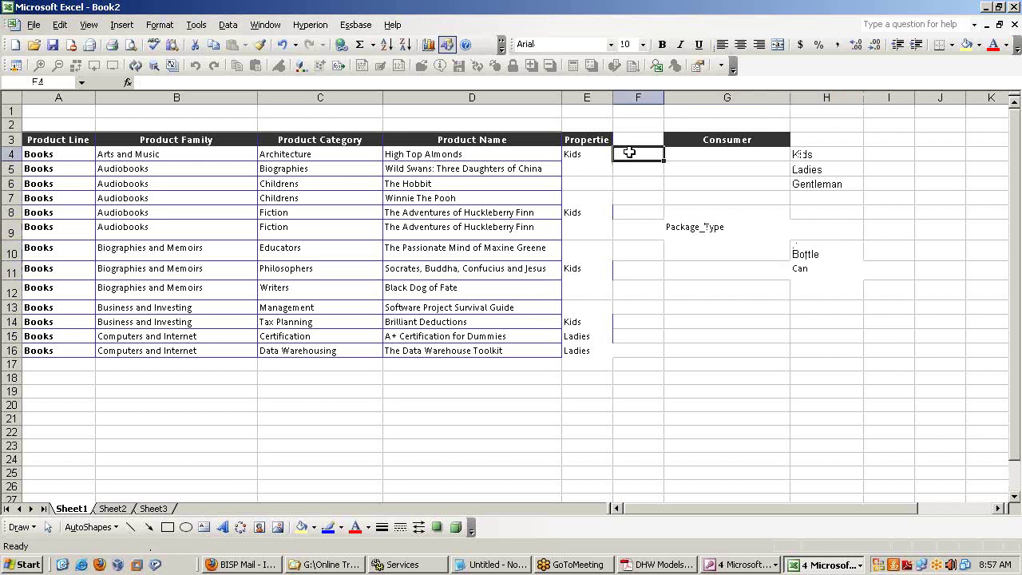
click(498, 153)
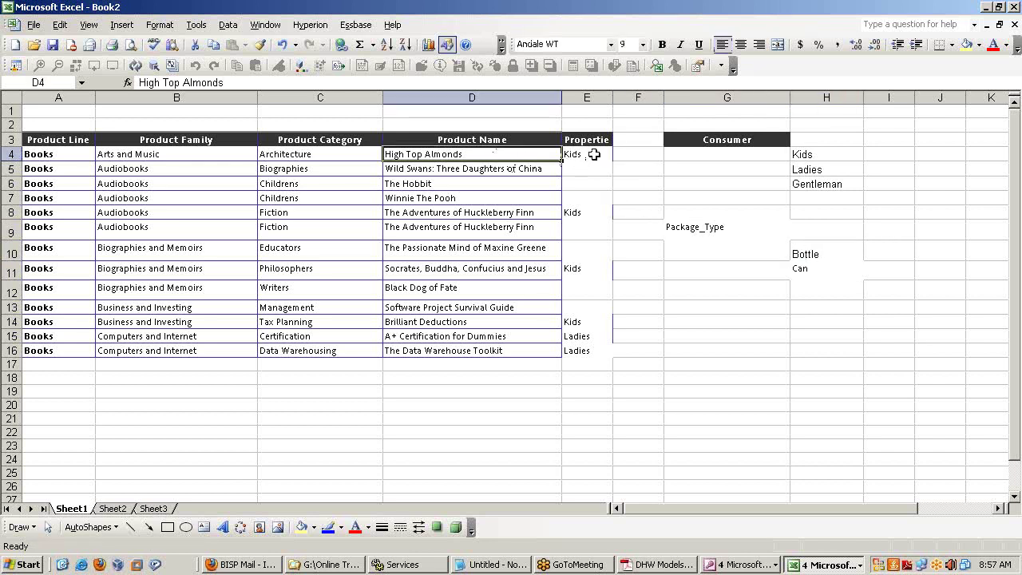
click(594, 154)
click(637, 152)
text(C)
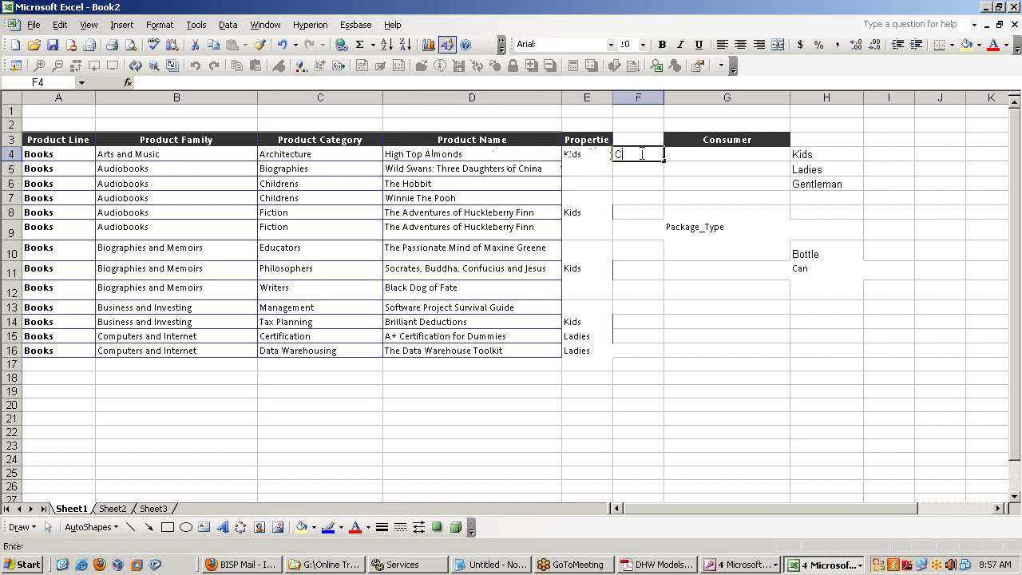
text(an)
key(Return)
text(B)
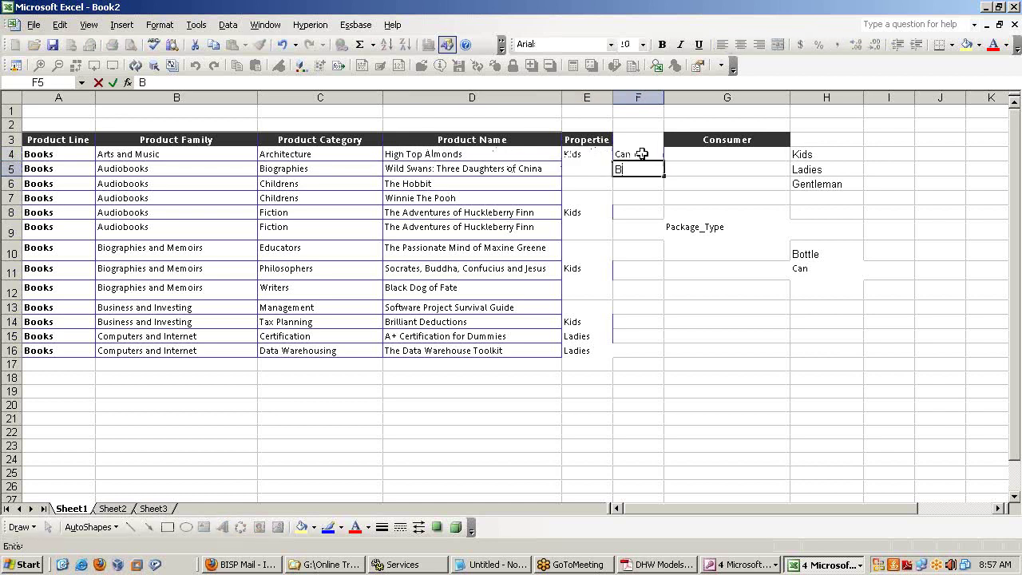
text(ottle)
key(Return)
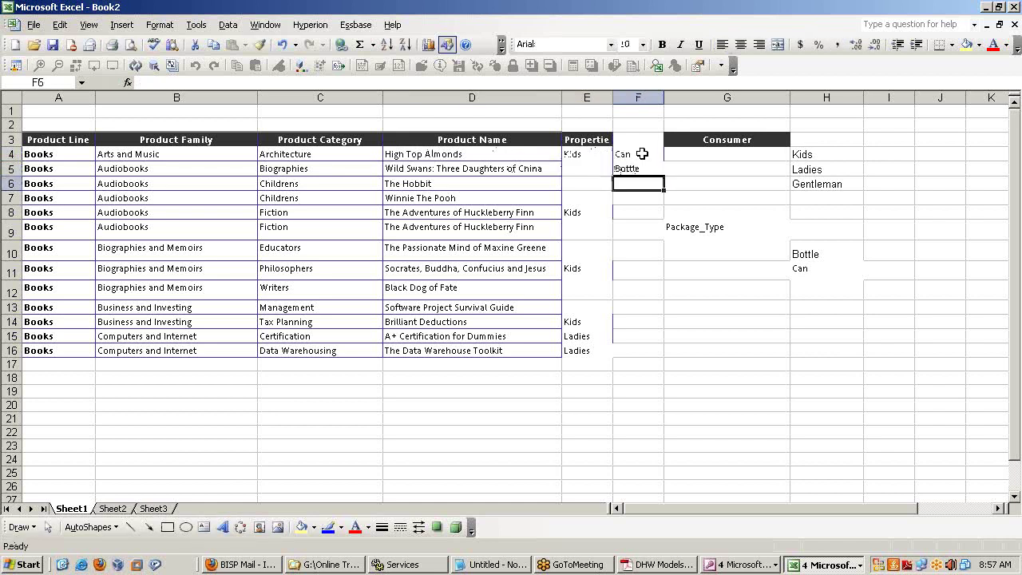
Head column F with 'Properties'
key(Up)
key(Up)
key(Up)
text(Prp)
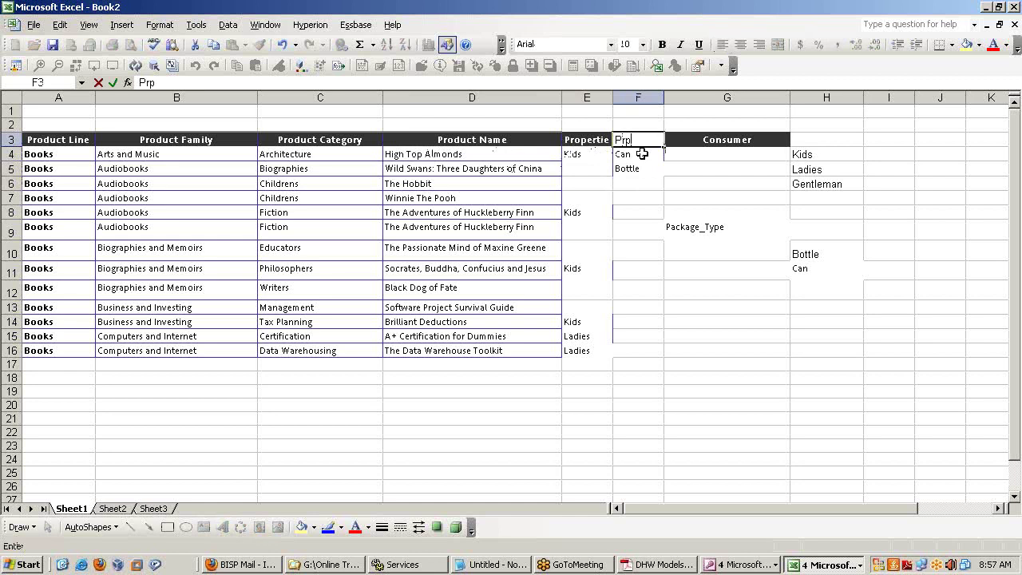
key(BackSpace)
text(operties)
key(Return)
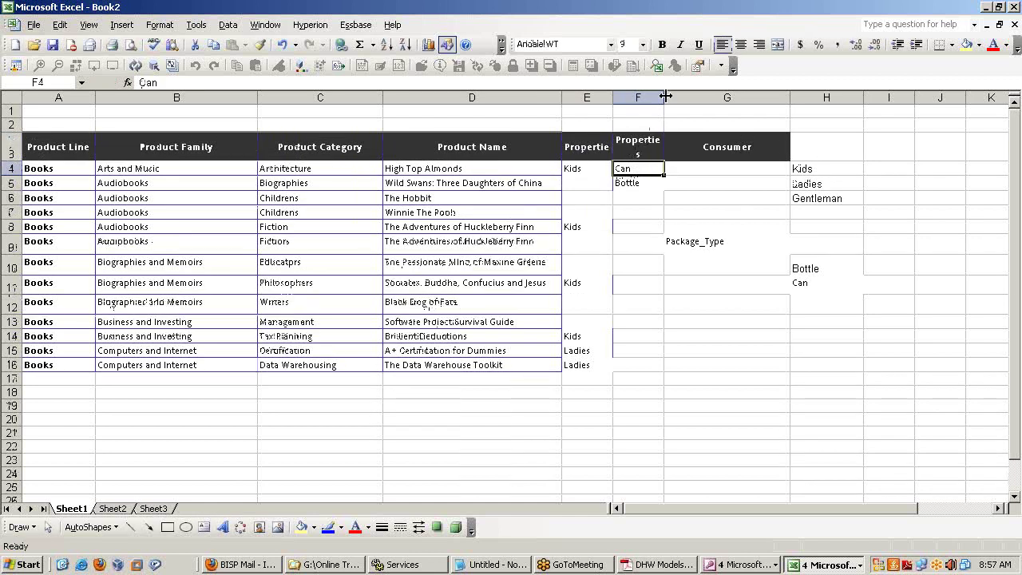
Widen column F to fit 'Properties' and restore the header row's normal height
drag(664, 97, 686, 98)
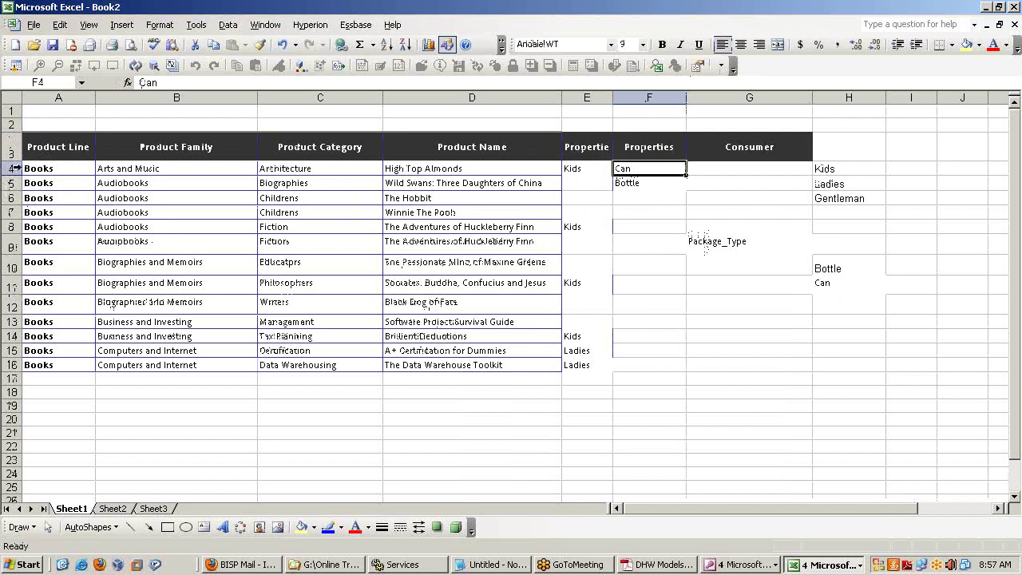
drag(12, 161, 12, 151)
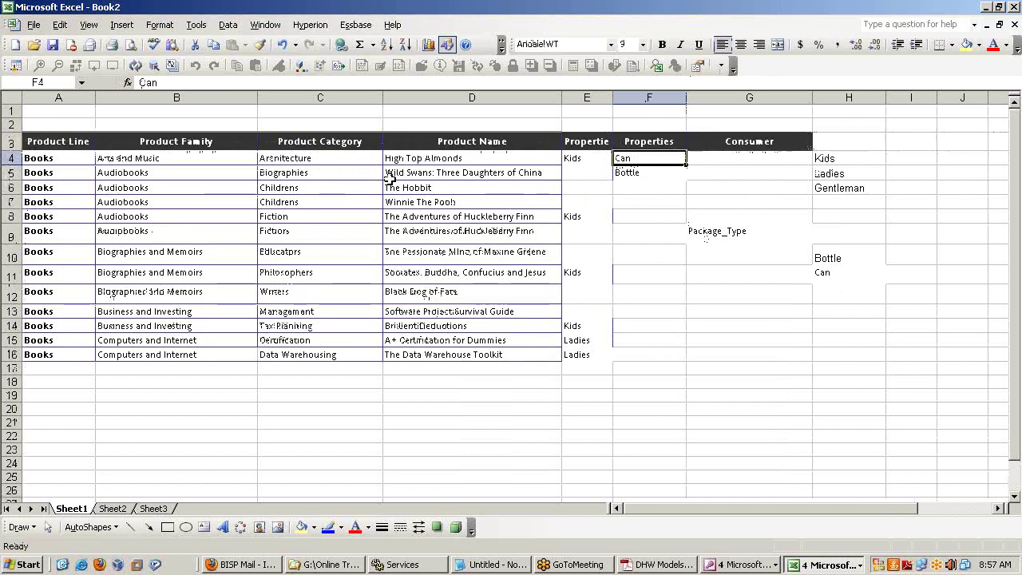
click(570, 201)
drag(632, 157, 622, 170)
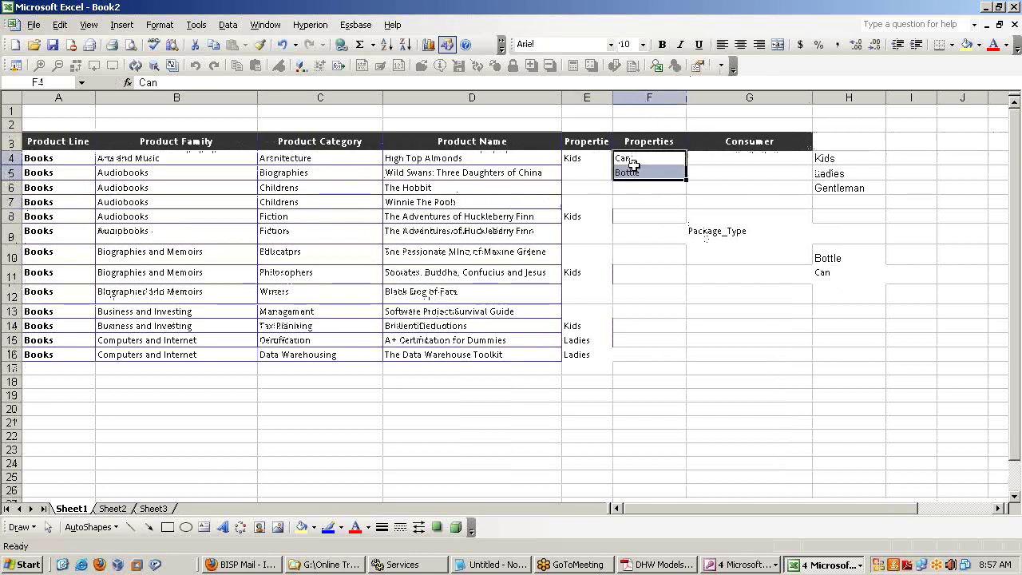
drag(480, 157, 483, 187)
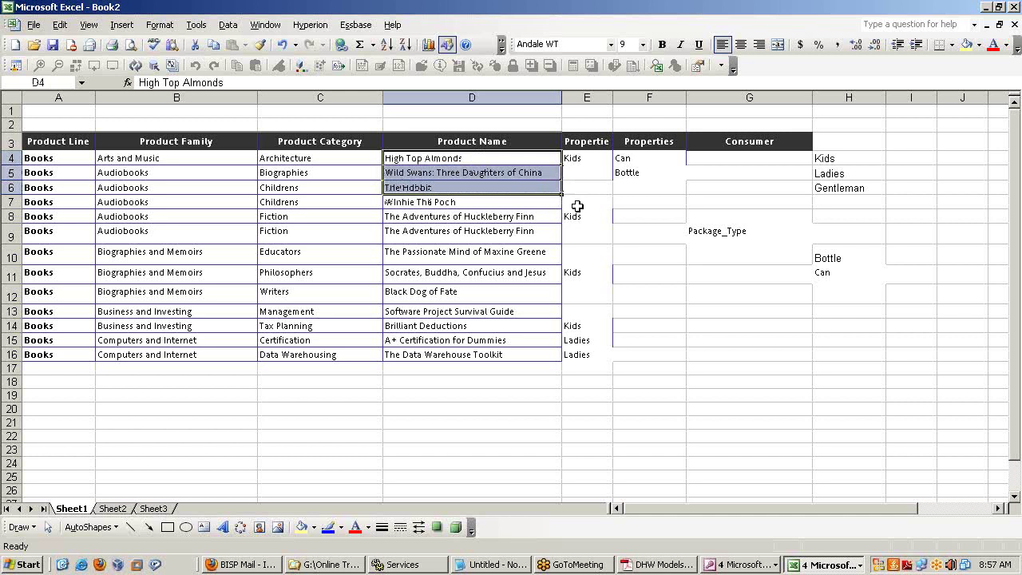
click(646, 157)
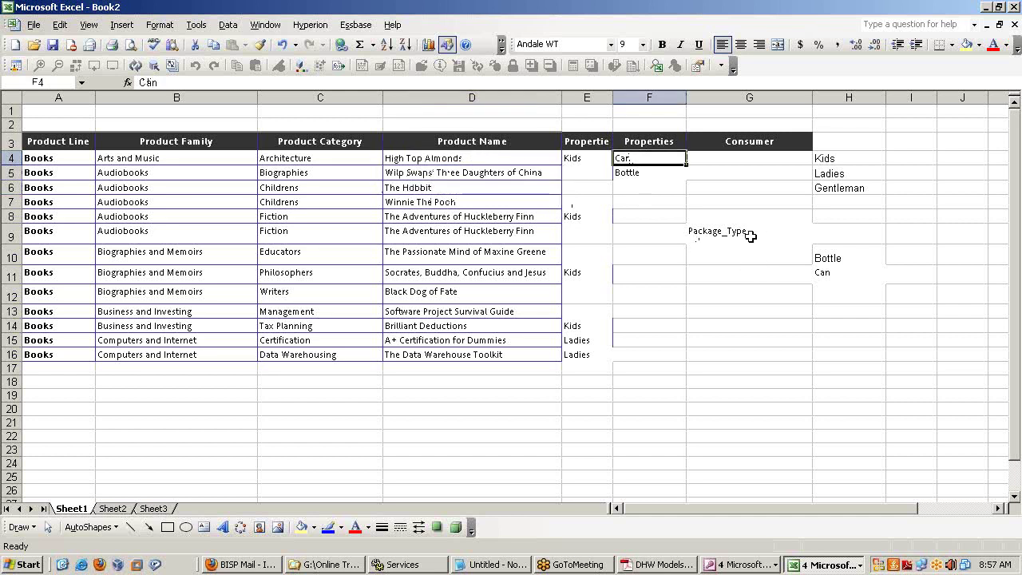
Narrow column G so the Consumer and package lists sit closer to the table
drag(812, 102, 761, 103)
drag(796, 159, 796, 188)
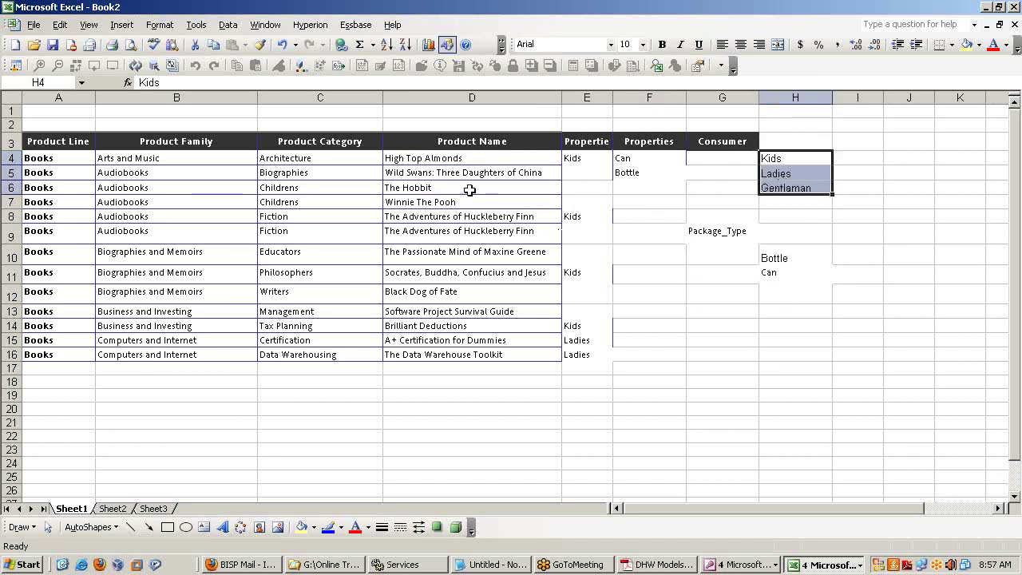
drag(462, 161, 589, 161)
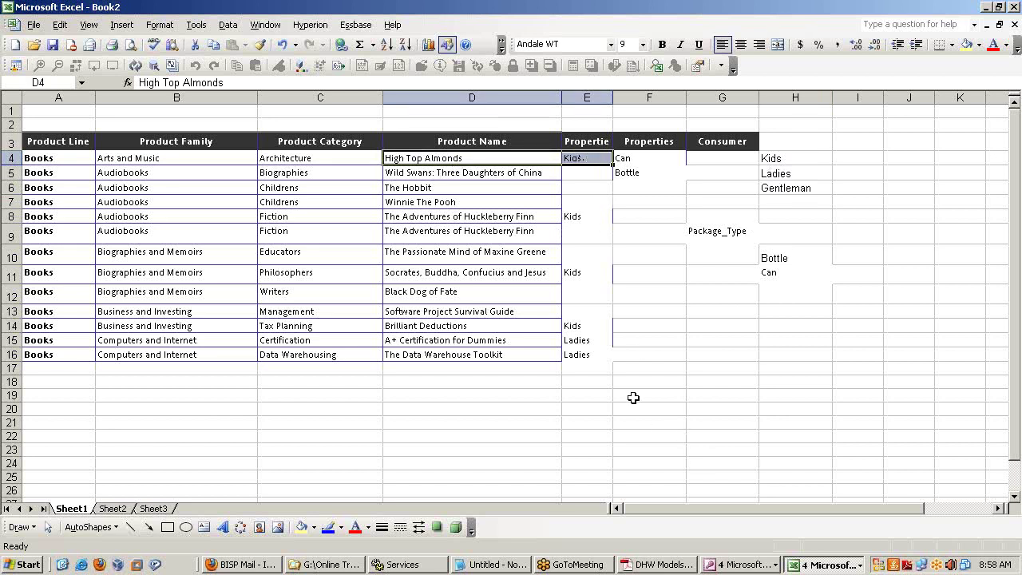
Apply Data > Filter > AutoFilter and filter Properties to Kids, leaving 4 of 13 products
click(591, 188)
click(594, 143)
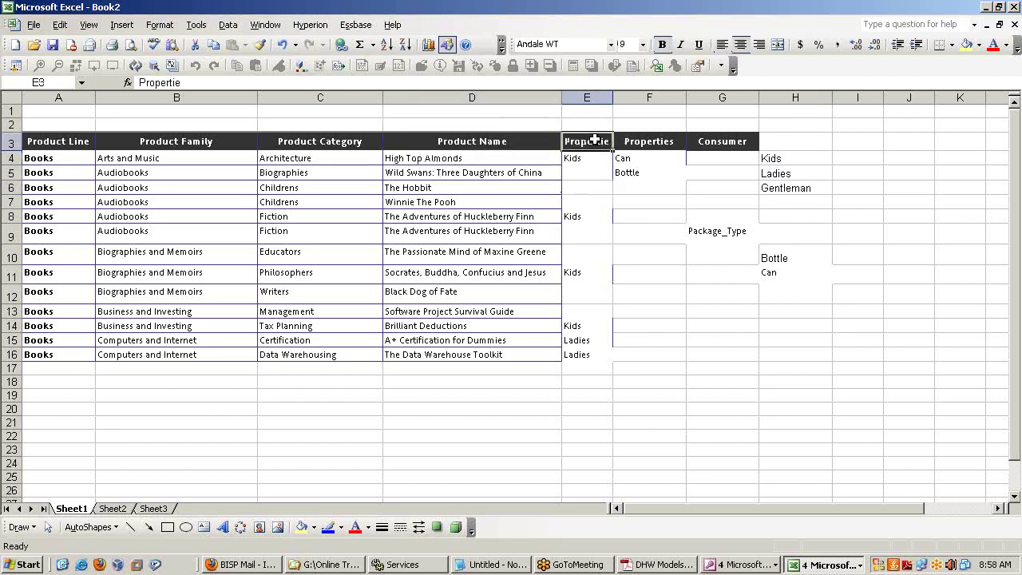
click(229, 24)
mouse_move(251, 60)
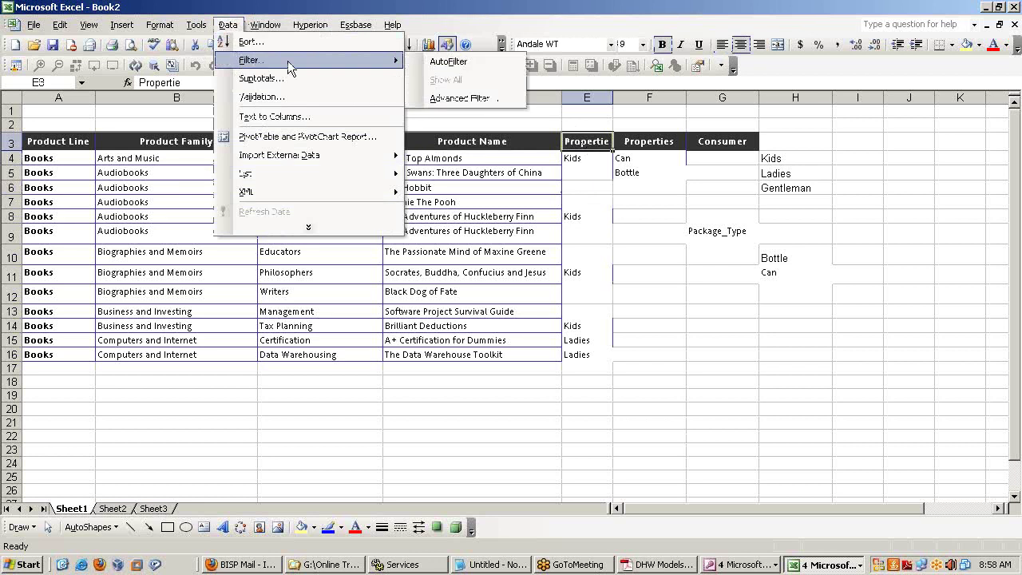
click(449, 62)
click(607, 144)
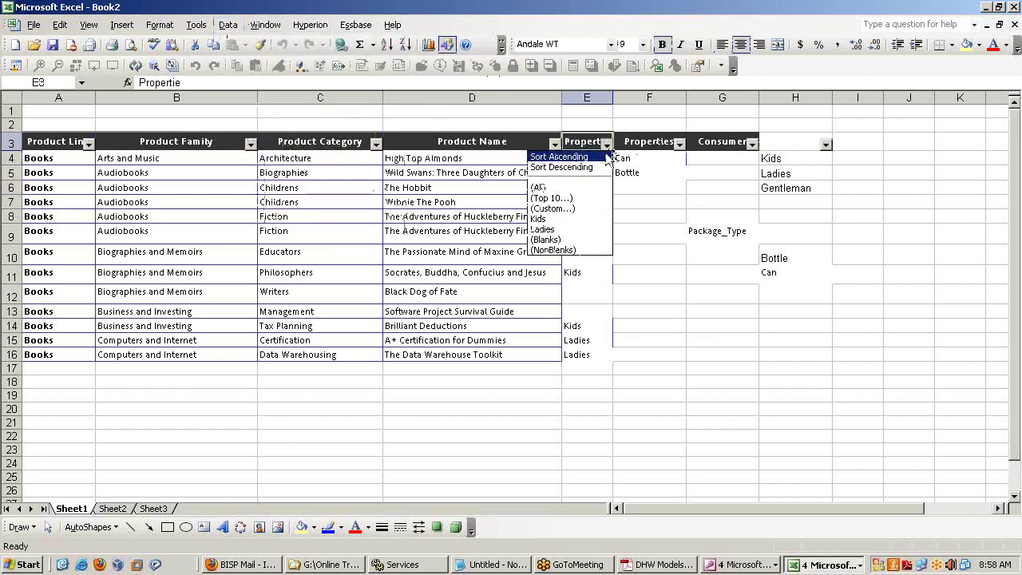
click(569, 219)
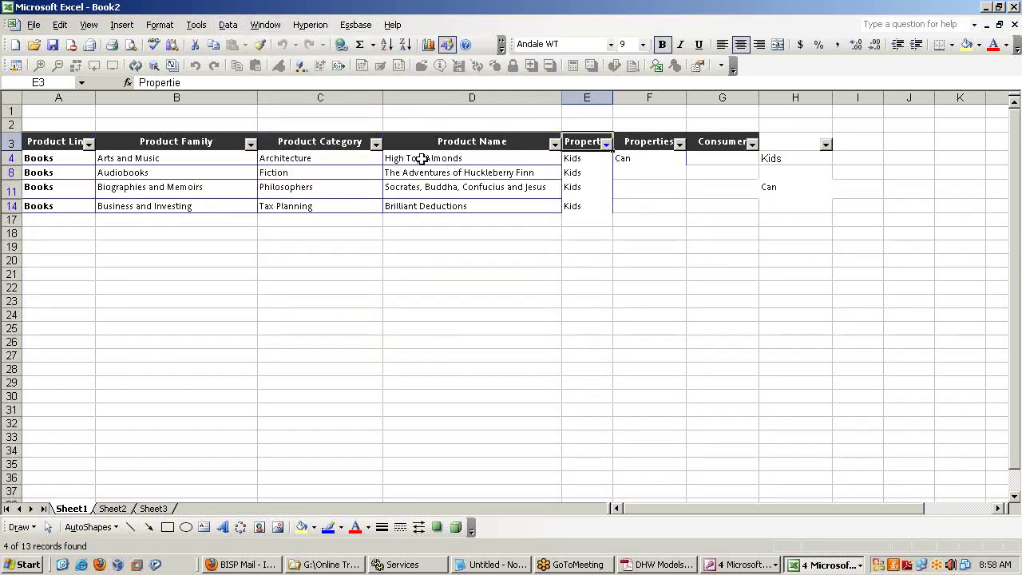
drag(424, 159, 427, 203)
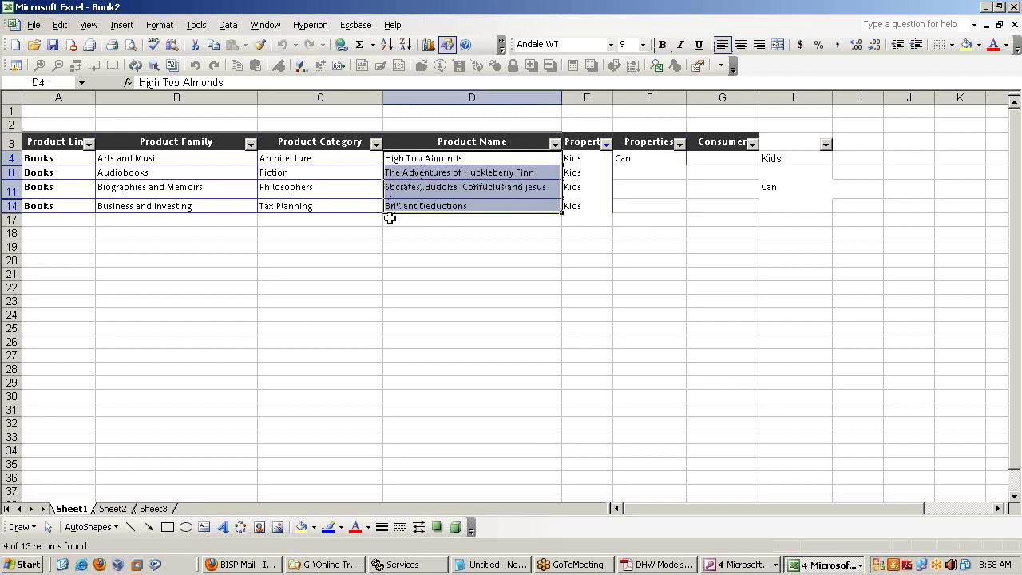
Add a 'Sales' heading in cell I3 beside the product headings
click(792, 142)
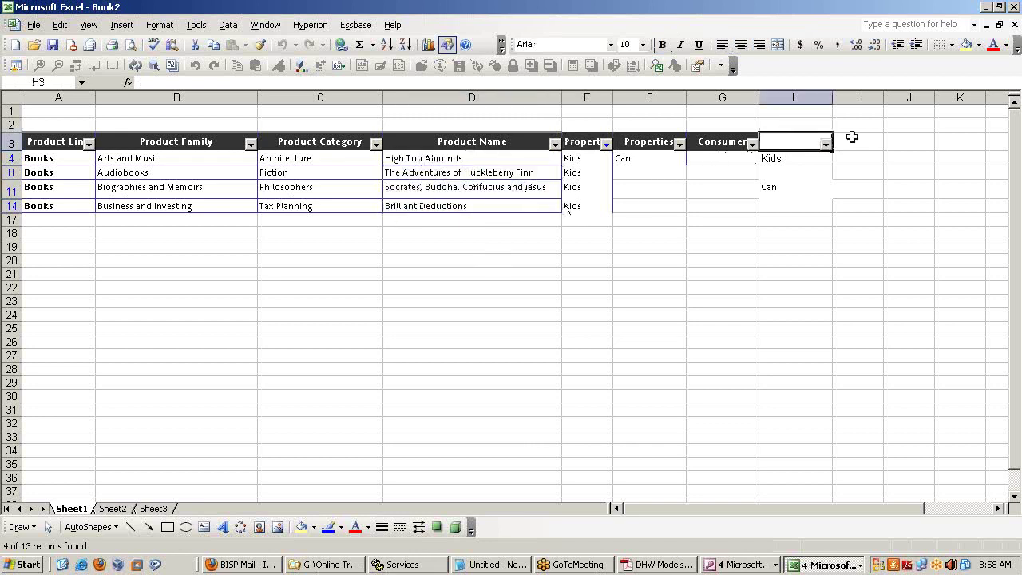
click(855, 140)
text(Sae)
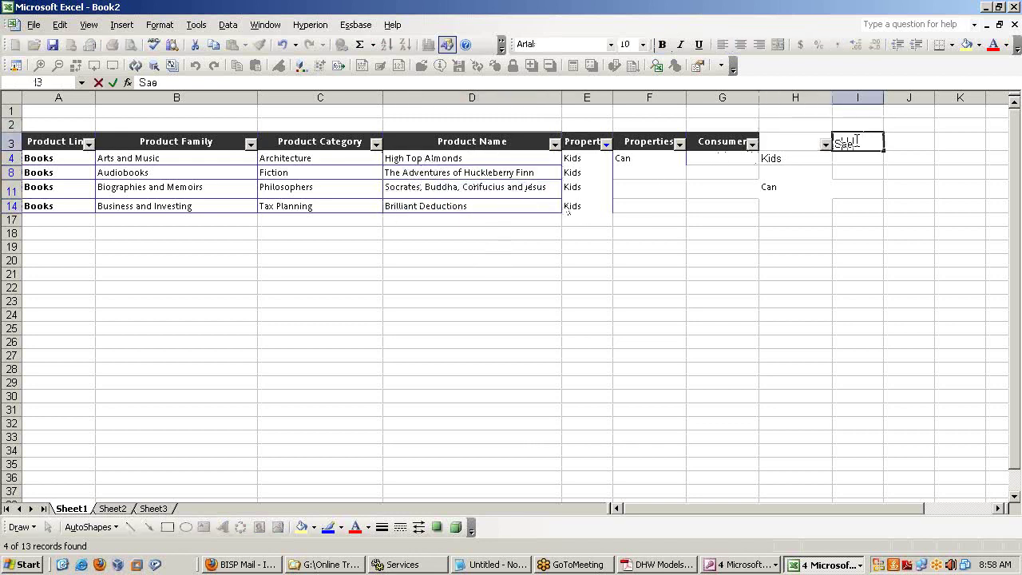
text(s)
key(BackSpace)
key(BackSpace)
text(les)
key(Return)
Enter sales values 100, 200 and 210 beside the Kids products, correcting 20 to 210 in I11
text(100)
key(Return)
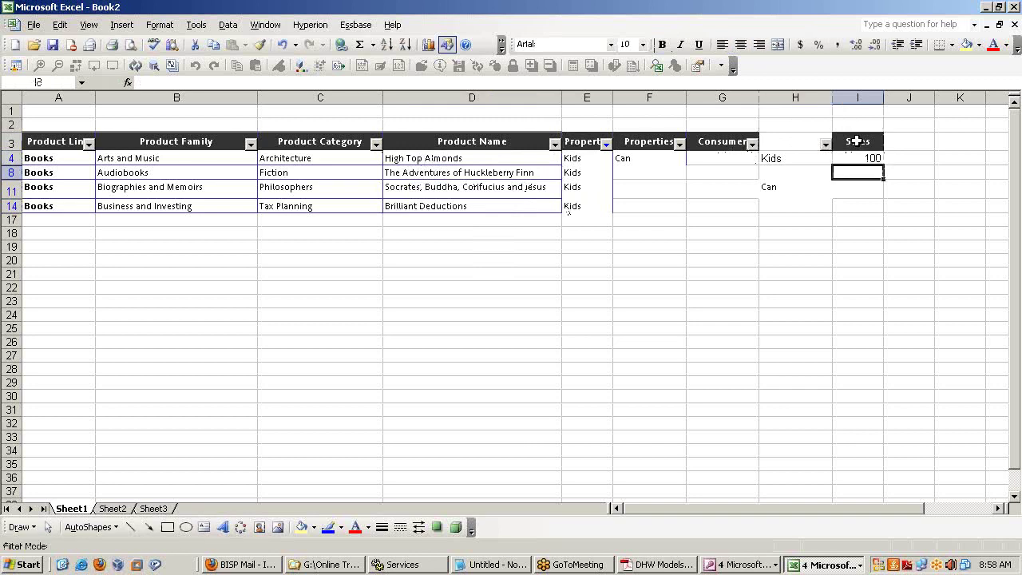
text(200)
key(Return)
text(20)
key(Return)
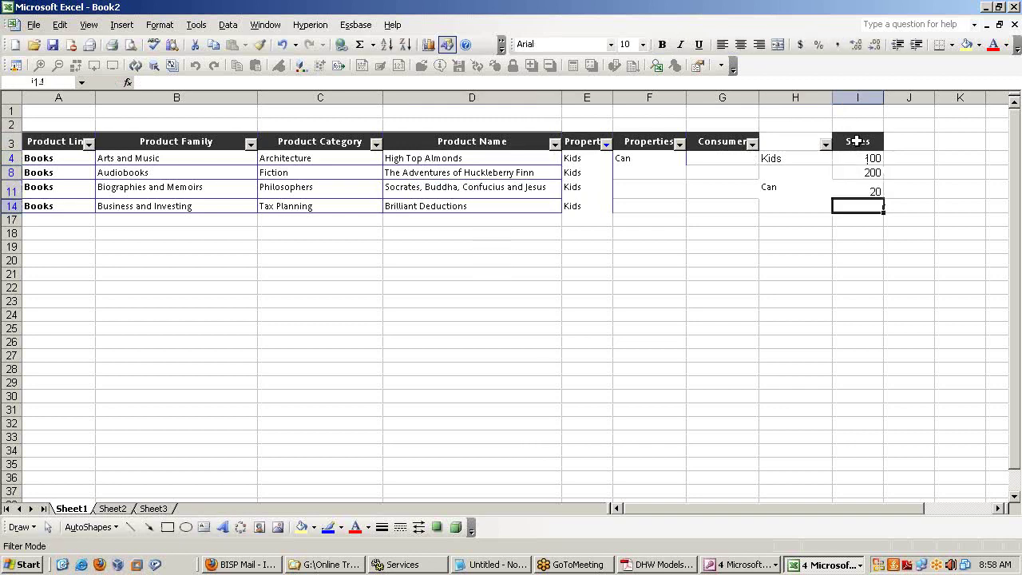
key(Up)
text(210)
key(Return)
Enter 300 as the last Kids sales value and check the Sales total
text(300)
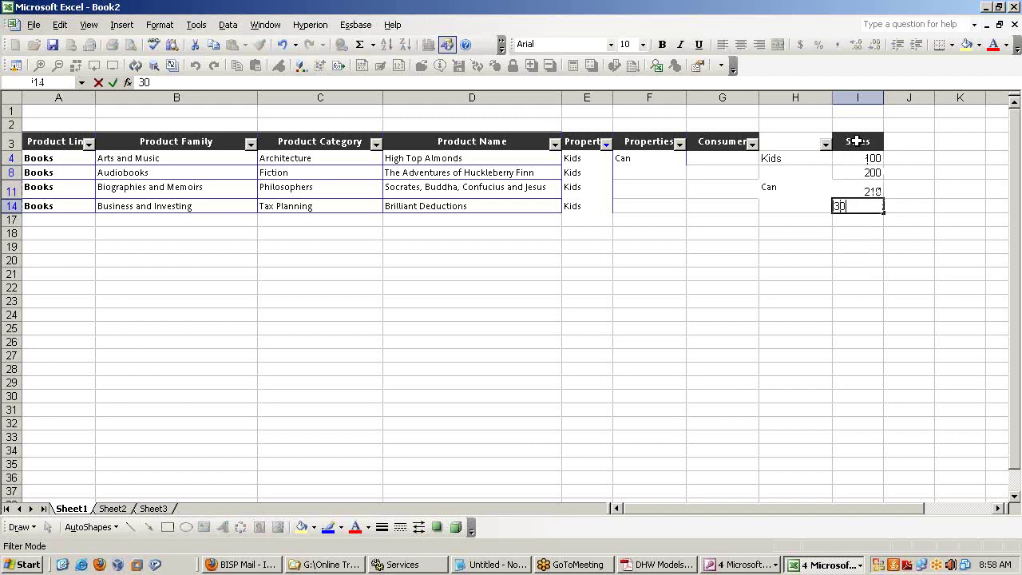
key(Return)
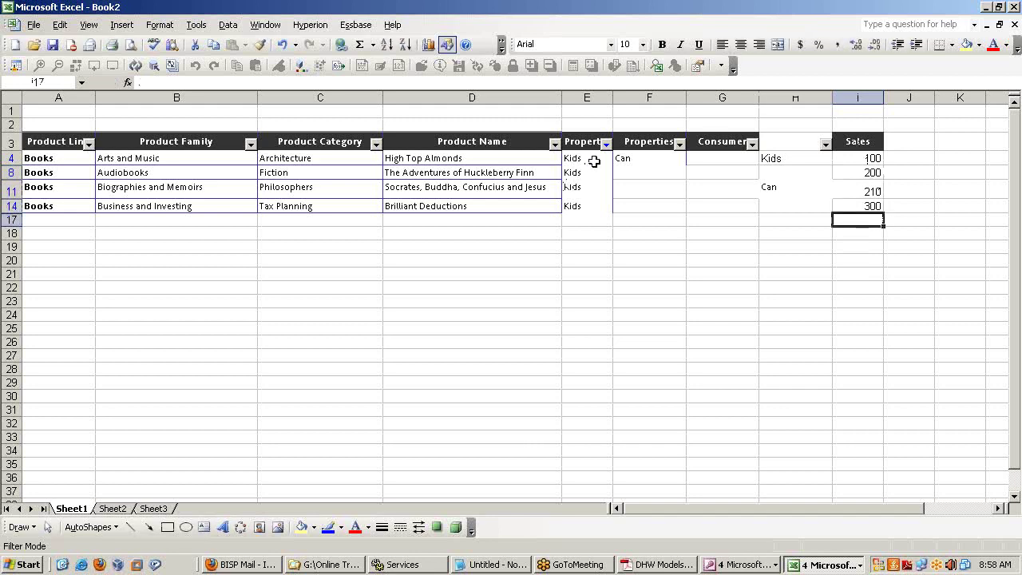
drag(593, 163, 589, 206)
drag(853, 159, 868, 217)
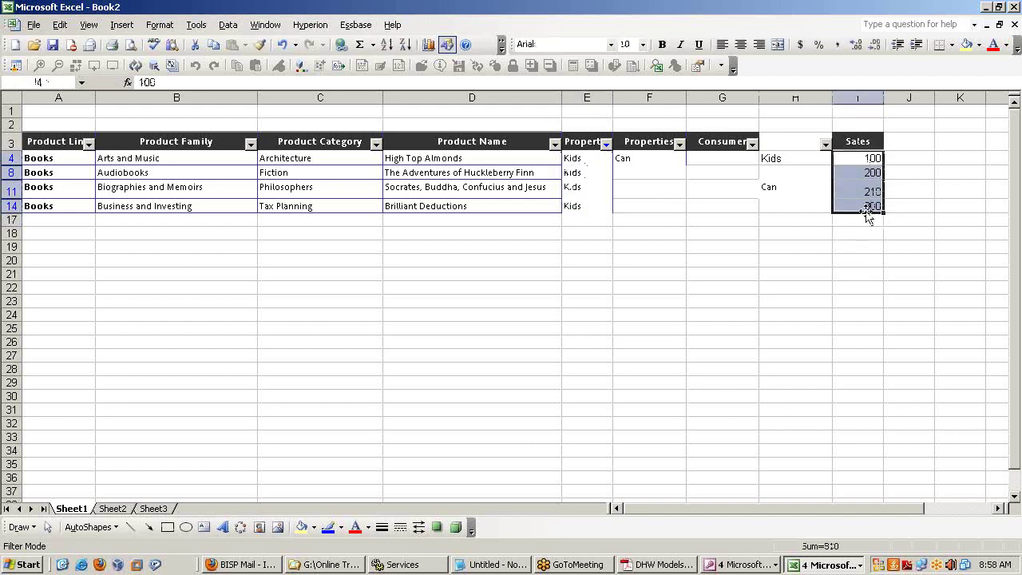
click(840, 217)
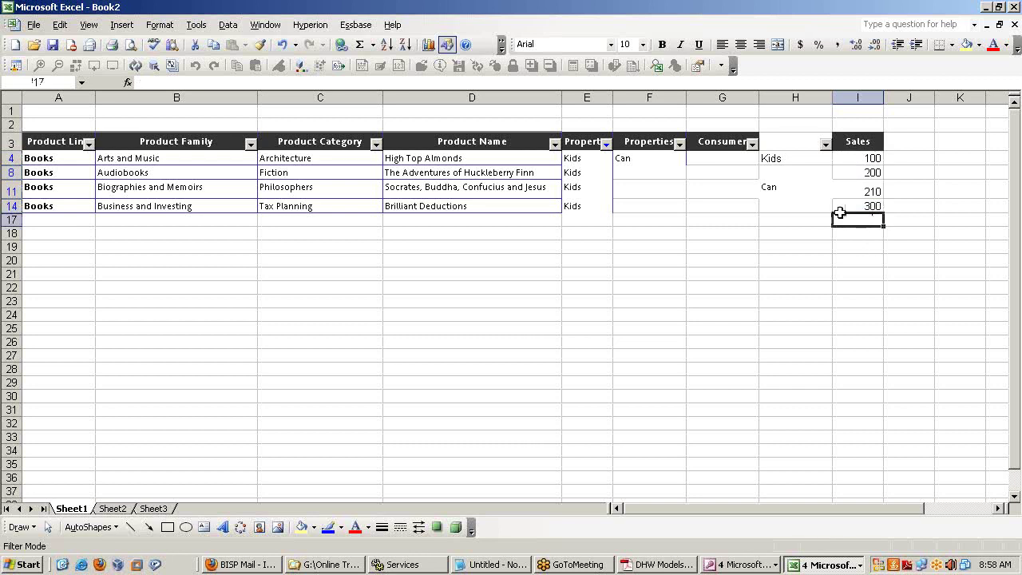
Filter the property column to Ladies and select those rows' Sales cells
click(607, 145)
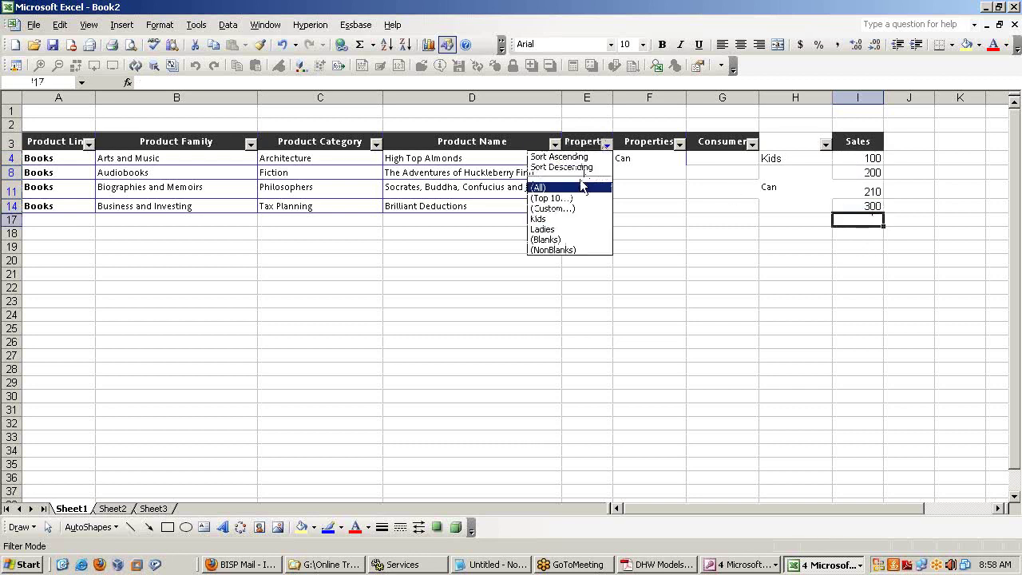
click(568, 230)
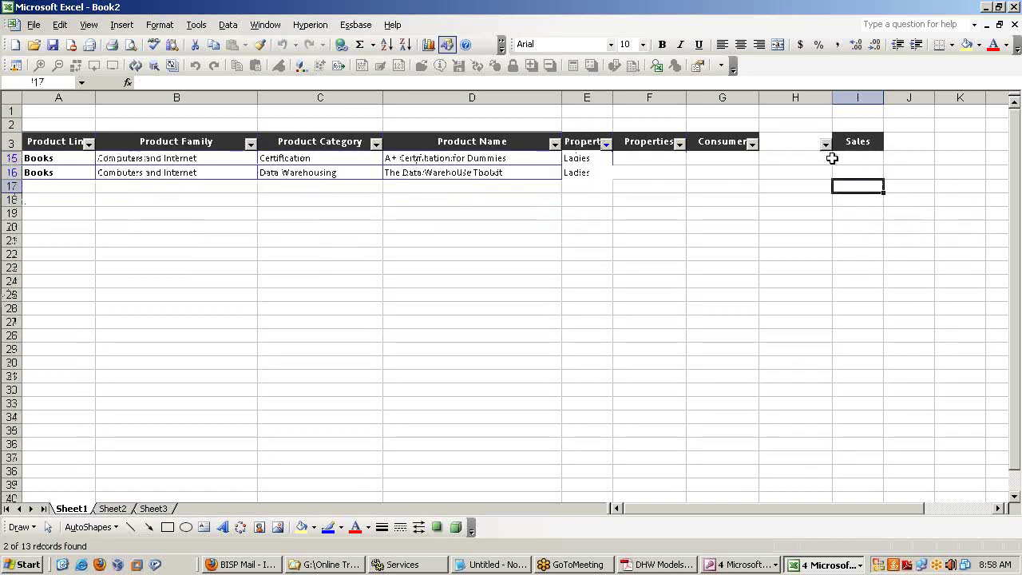
mouse_move(832, 158)
mouse_down()
mouse_move(847, 156)
mouse_move(846, 167)
mouse_up()
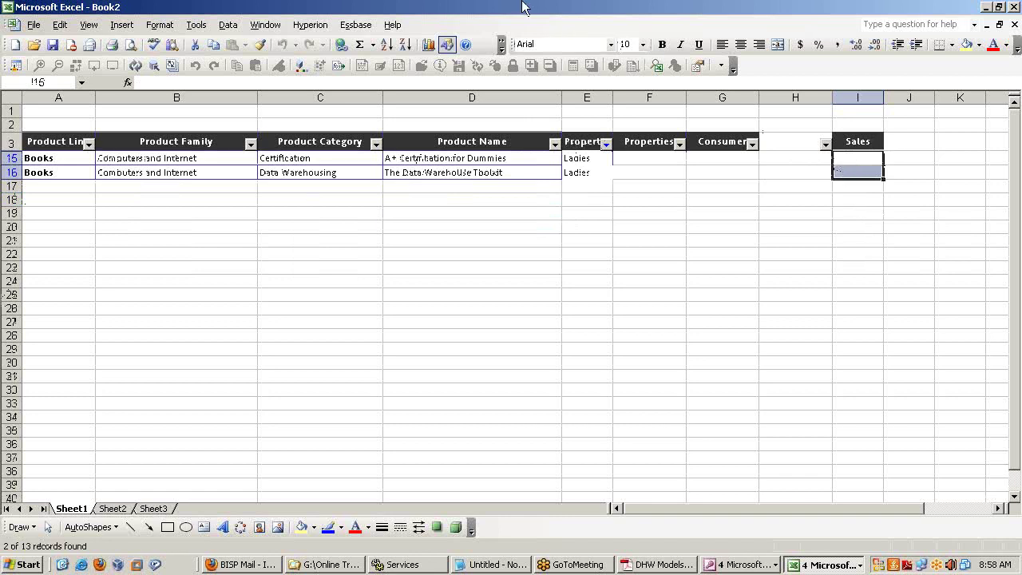
Turn off AutoFilter from the Data menu so all products show again
click(239, 27)
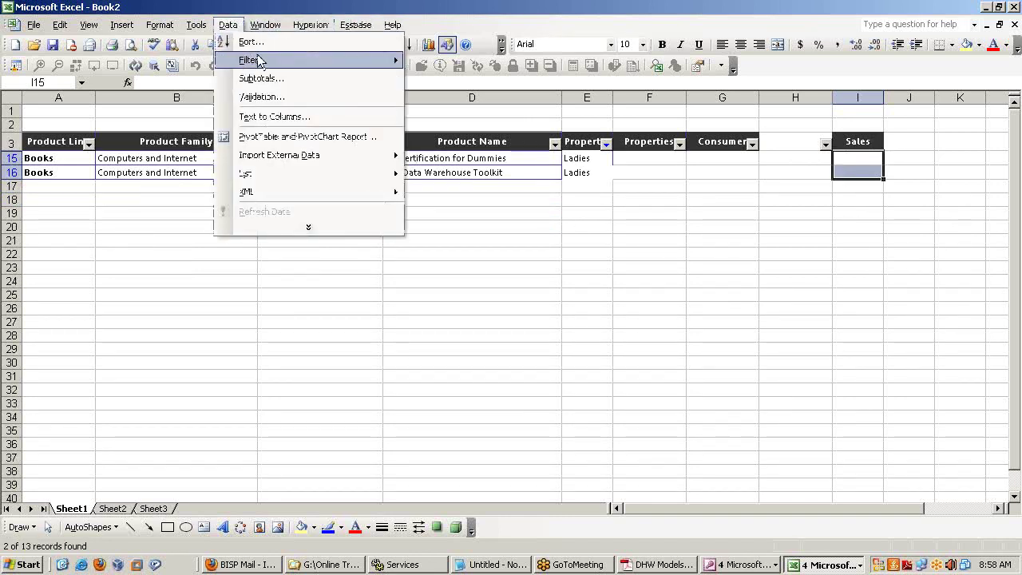
mouse_move(258, 60)
click(438, 63)
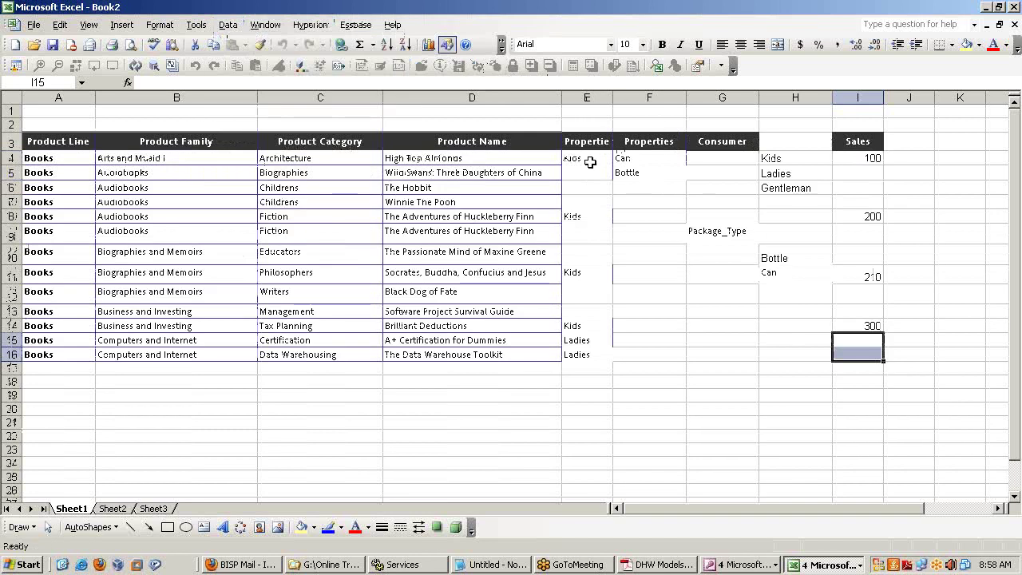
Bring back DHW Models.pdf, clear the text selection, and scroll to the page 13 location hierarchy slide
click(653, 566)
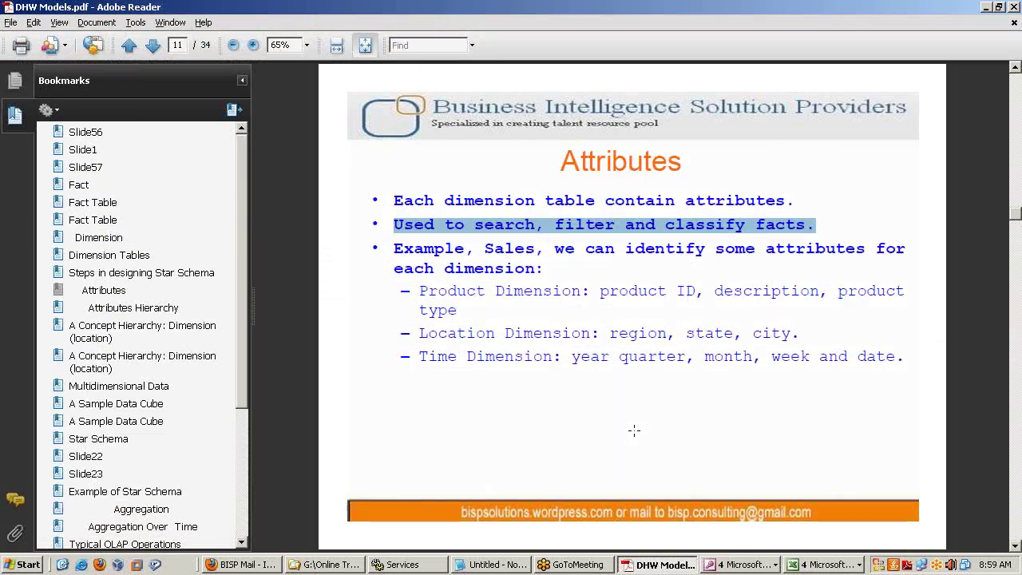
click(634, 430)
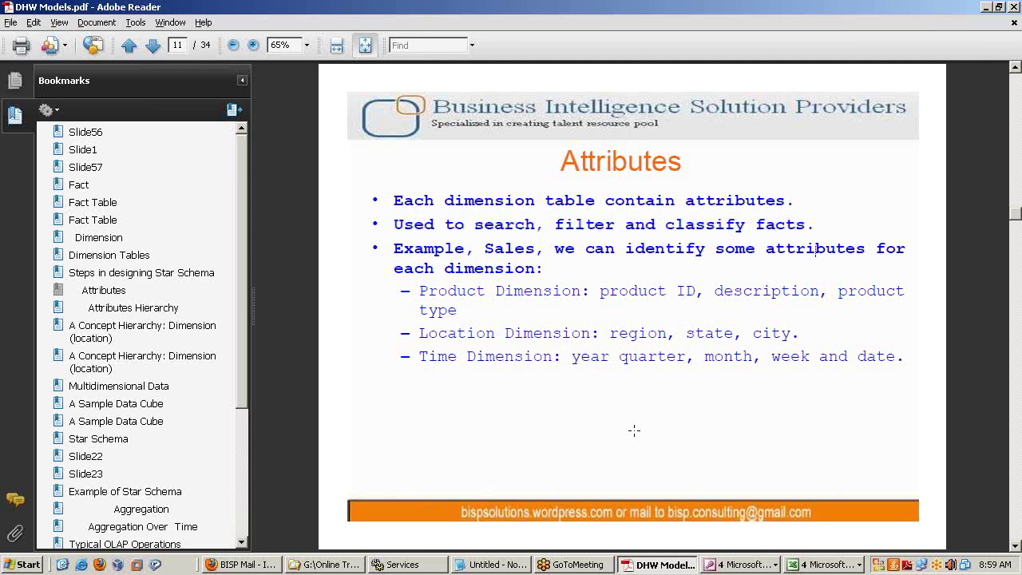
scroll(634, 430, down, 1)
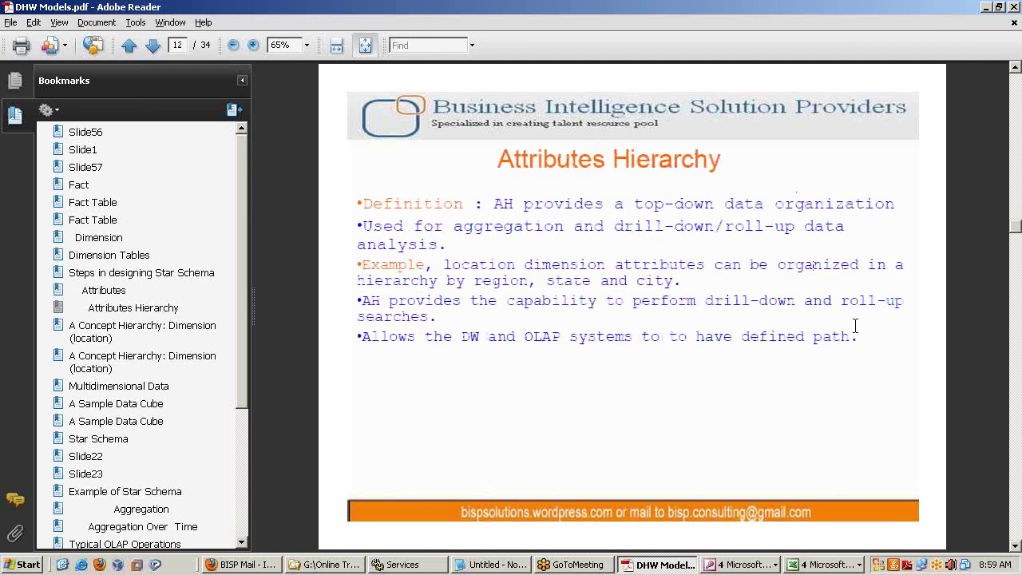
scroll(856, 345, down, 1)
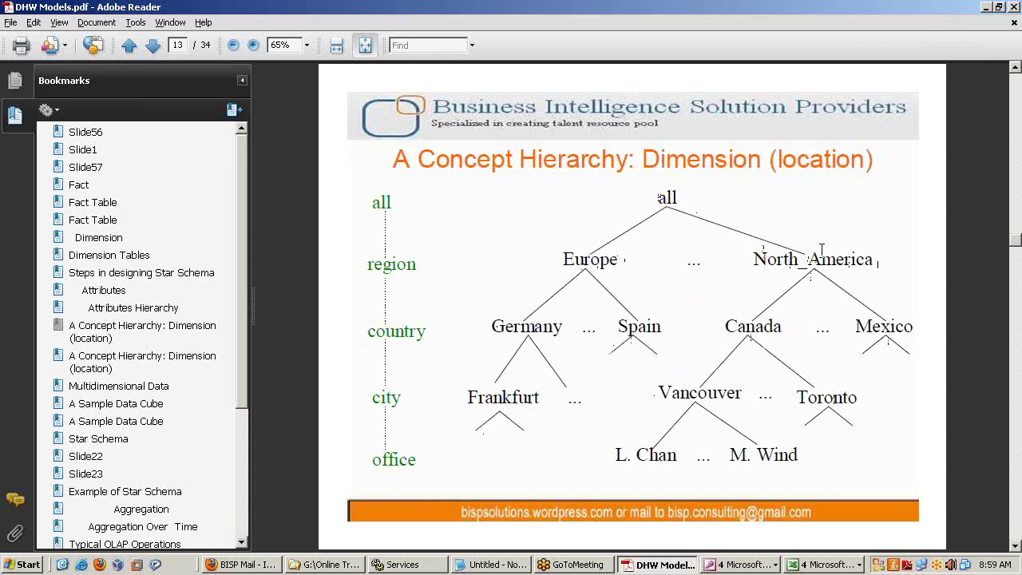
After glancing at MultiDimention_Analysis_v1, go from Class1 up to Learning Stuff and open Planning
click(803, 564)
click(815, 513)
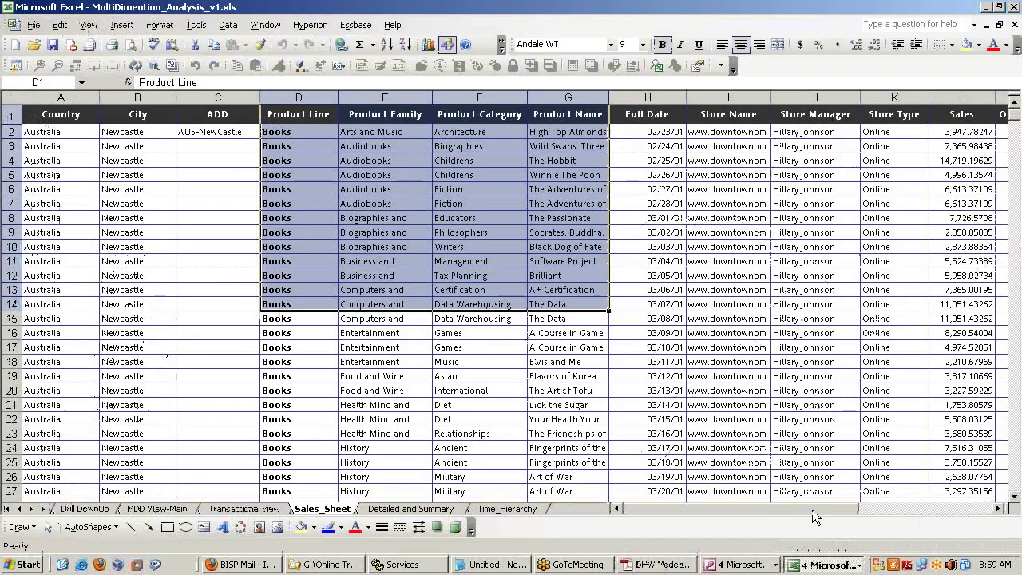
click(355, 564)
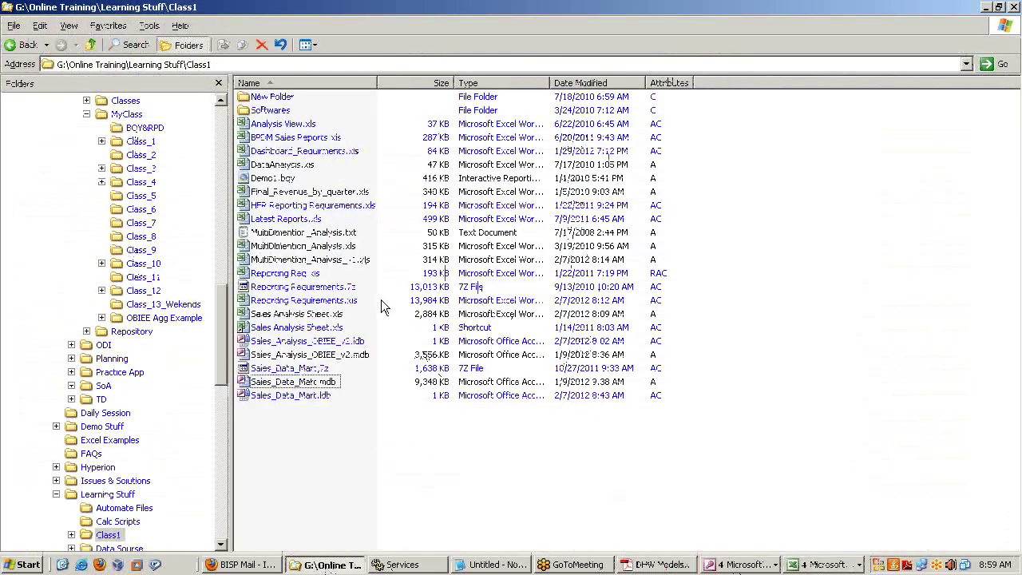
click(92, 45)
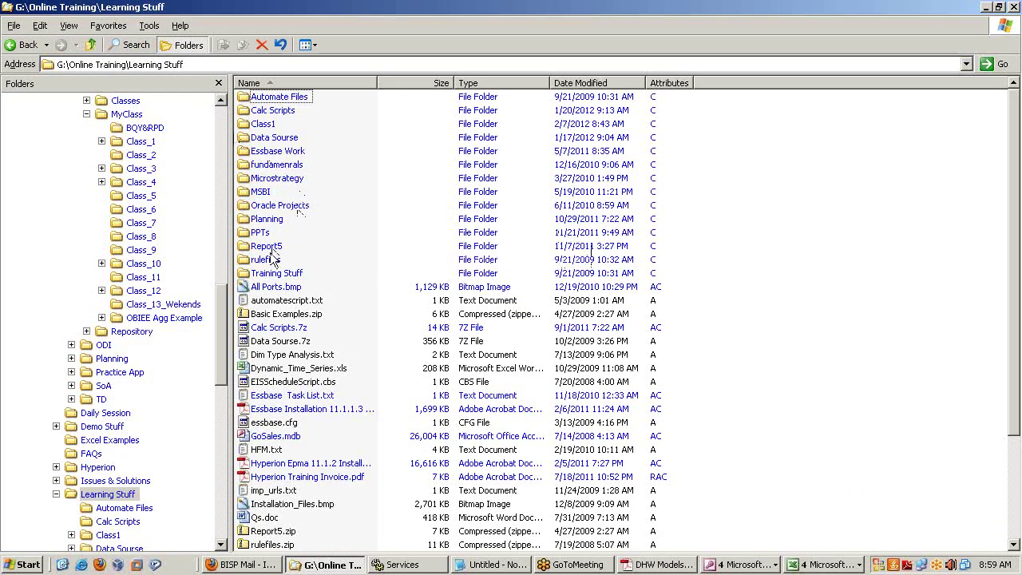
click(278, 223)
double_click(280, 230)
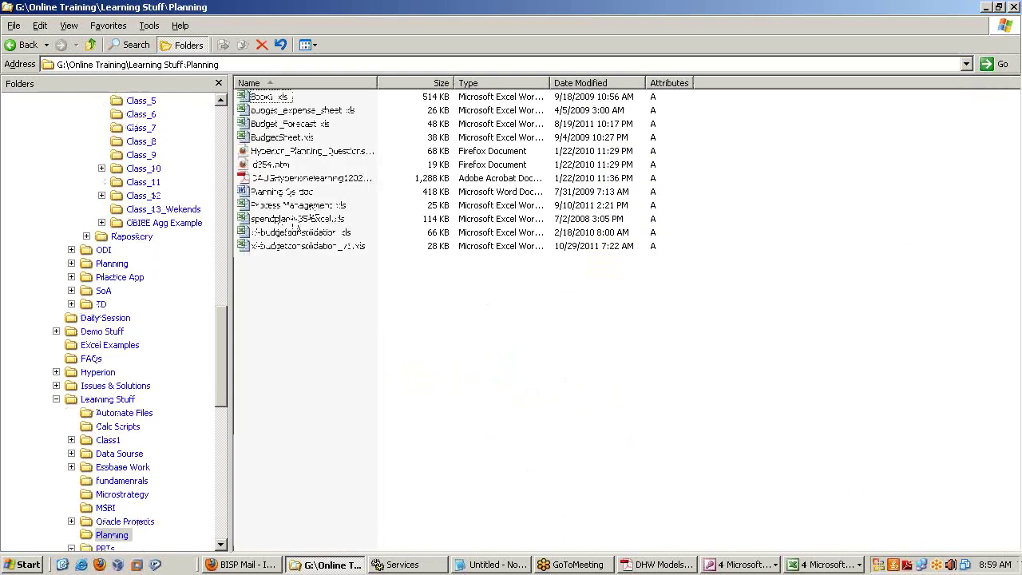
Open Budget_Forecast.xls and scroll to the top of the Expected Forecast sheet
double_click(309, 126)
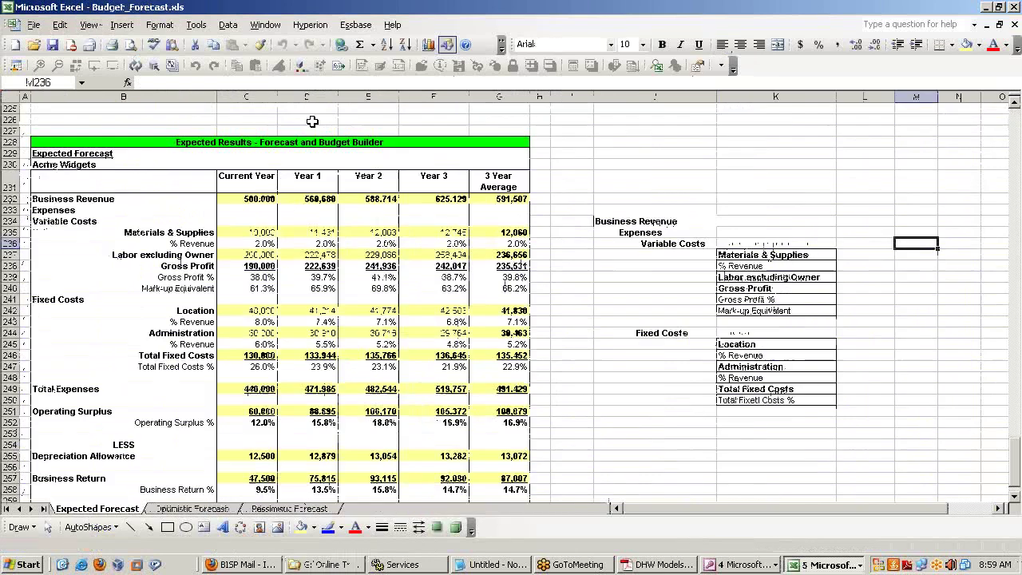
scroll(551, 348, up, 15)
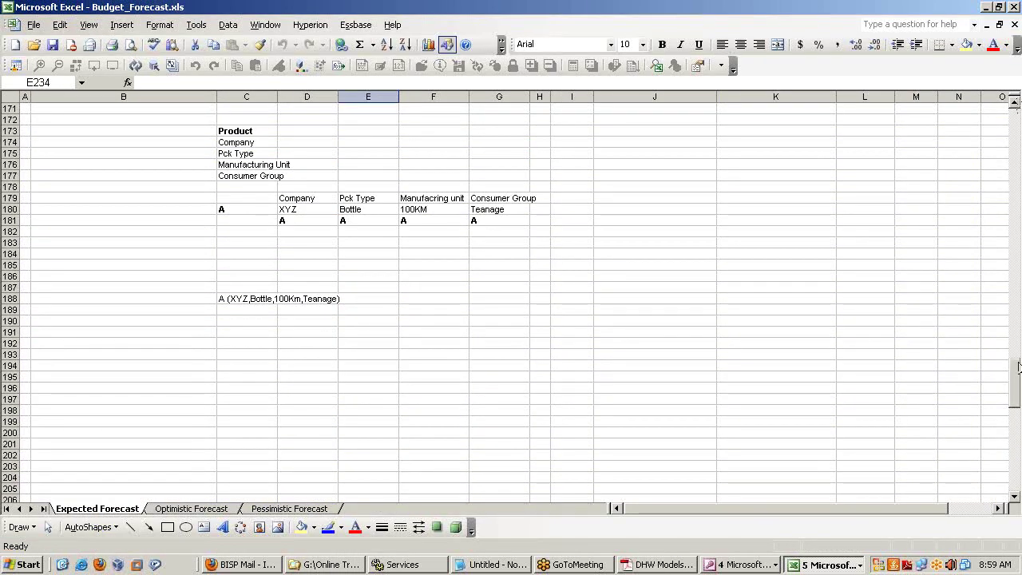
drag(1019, 381, 1018, 123)
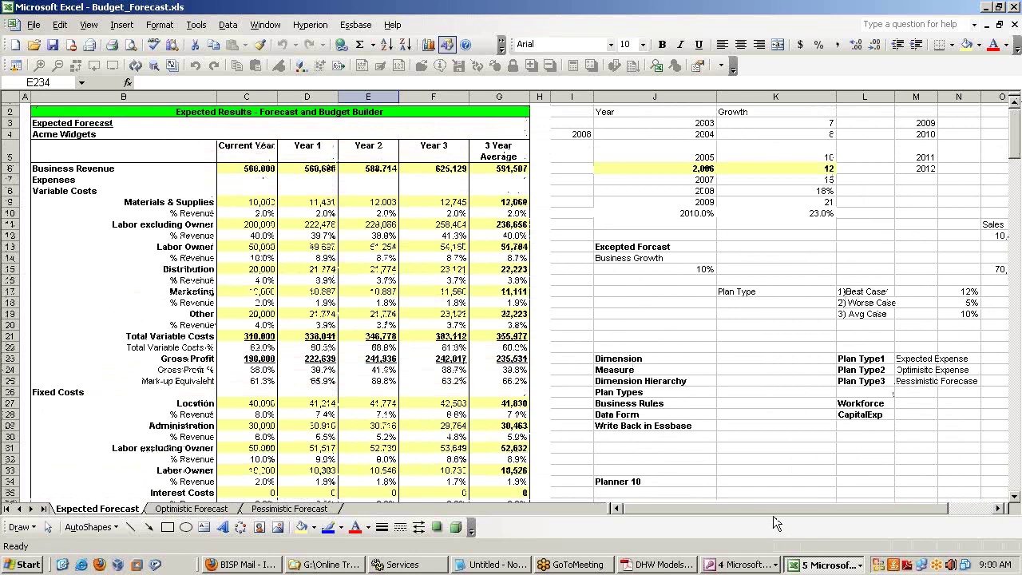
scroll(643, 364, up, 1)
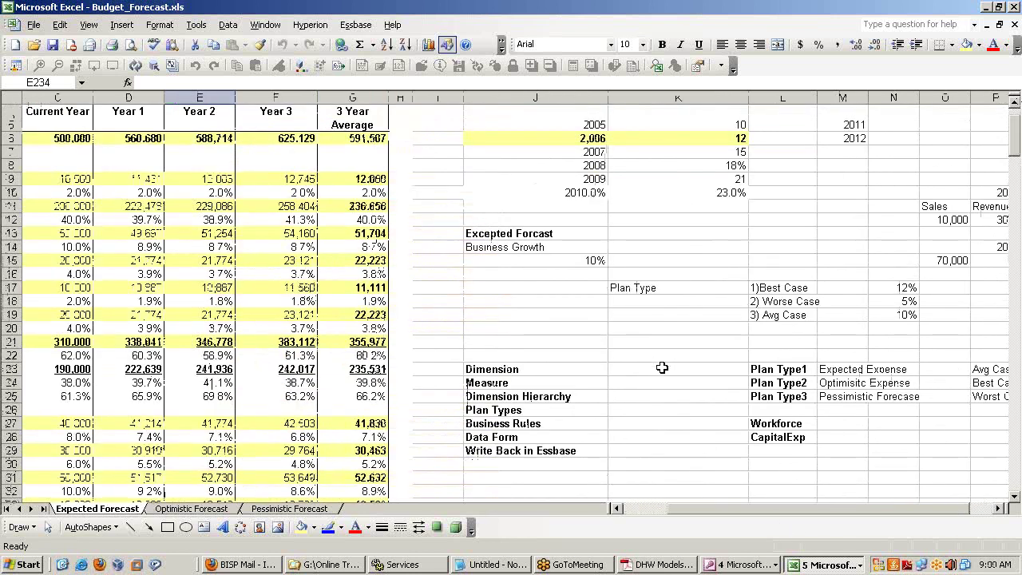
drag(739, 516, 714, 511)
scroll(659, 424, up, 1)
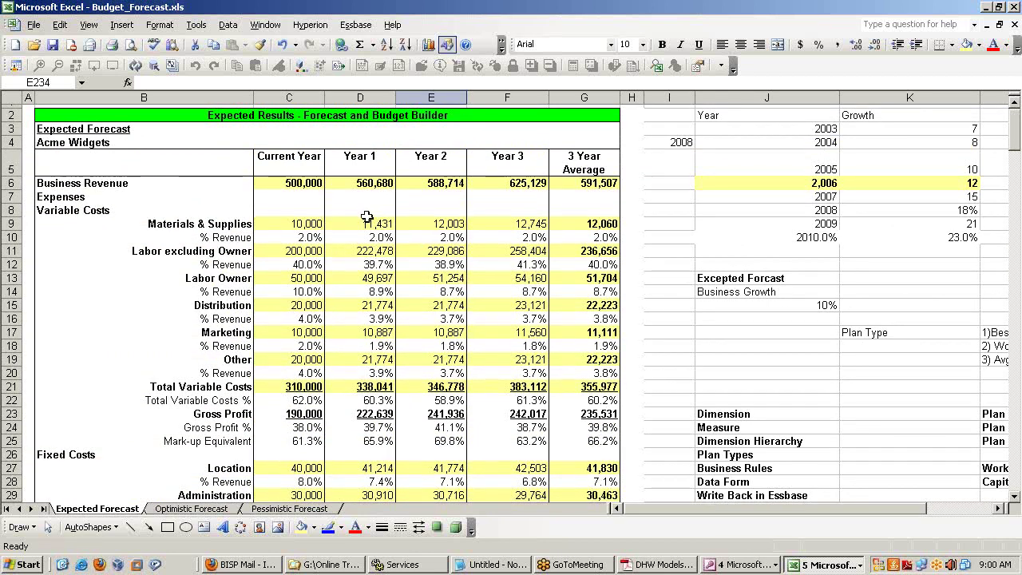
Review the Current Year and Year 1–3 headers and the row labels from Business Revenue to Gross Profit
click(304, 170)
click(373, 172)
drag(374, 172, 515, 172)
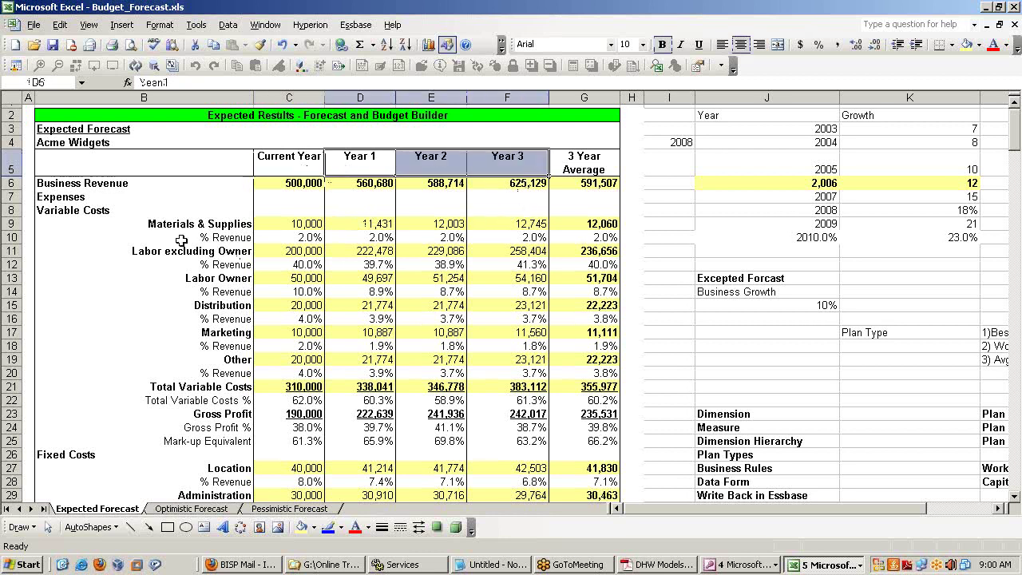
drag(175, 185, 196, 414)
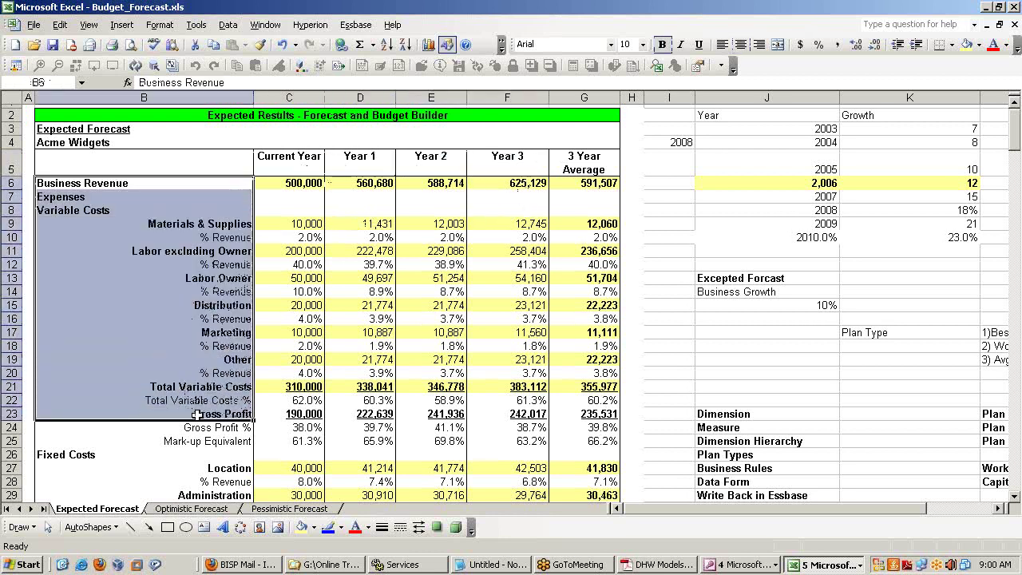
click(832, 360)
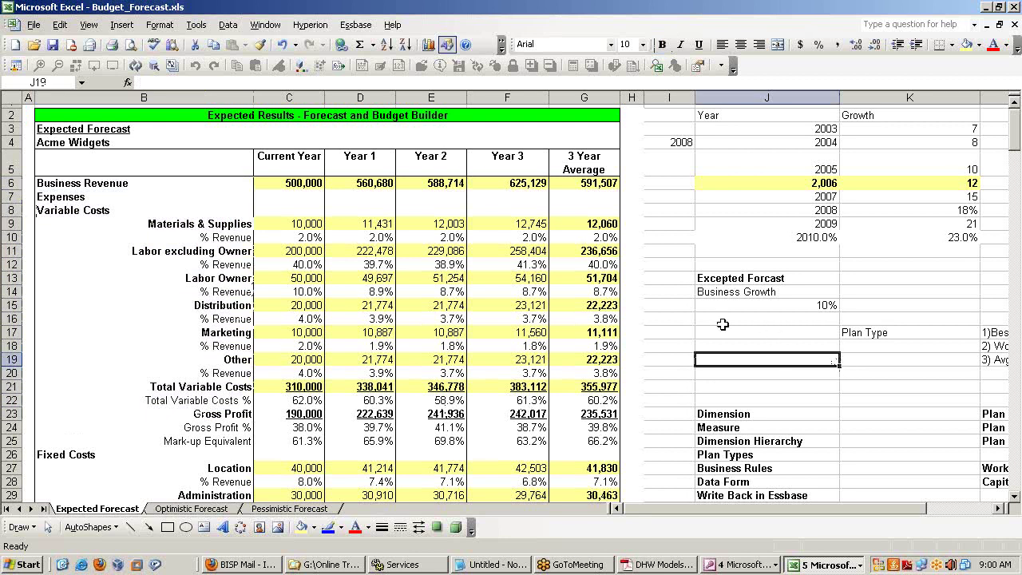
Check the Materials & Supplies values, current-year Business Revenue, labor cost and the 2% materials share
click(190, 228)
click(289, 227)
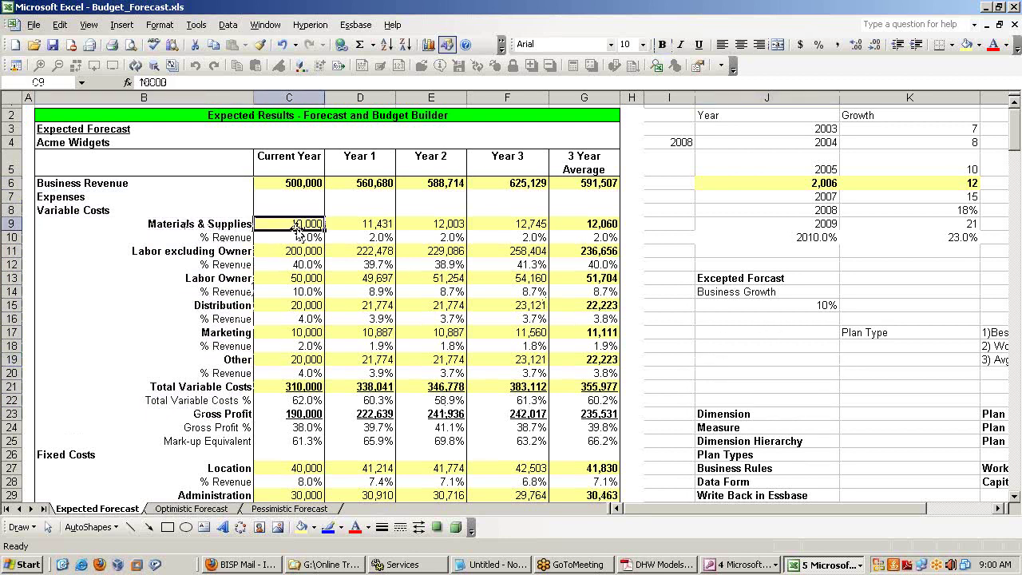
click(341, 230)
click(313, 229)
click(300, 184)
click(285, 248)
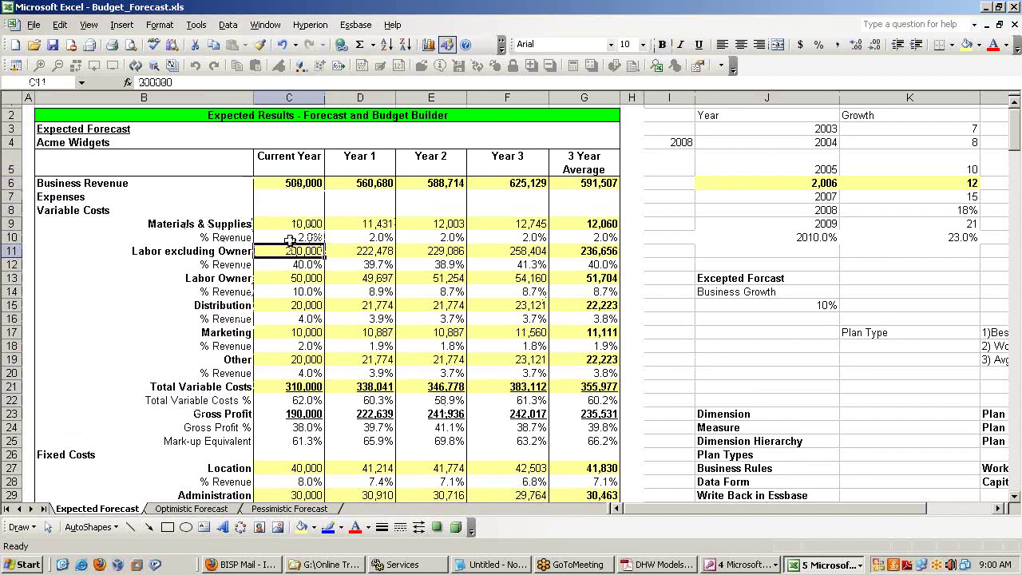
click(291, 239)
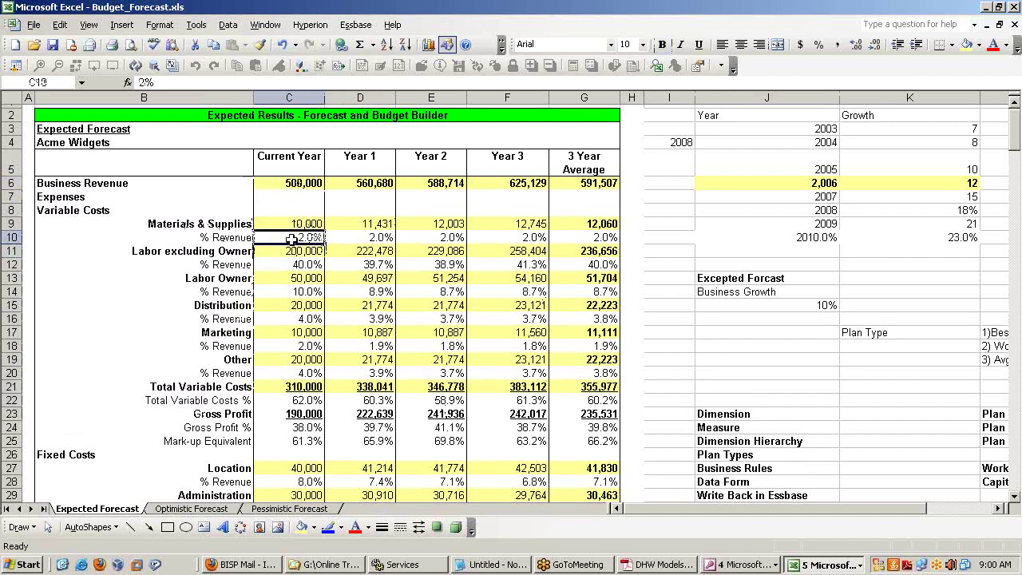
Compare the 40% labor share with revenue, mark the variable cost labels, and bring up Notepad
click(215, 228)
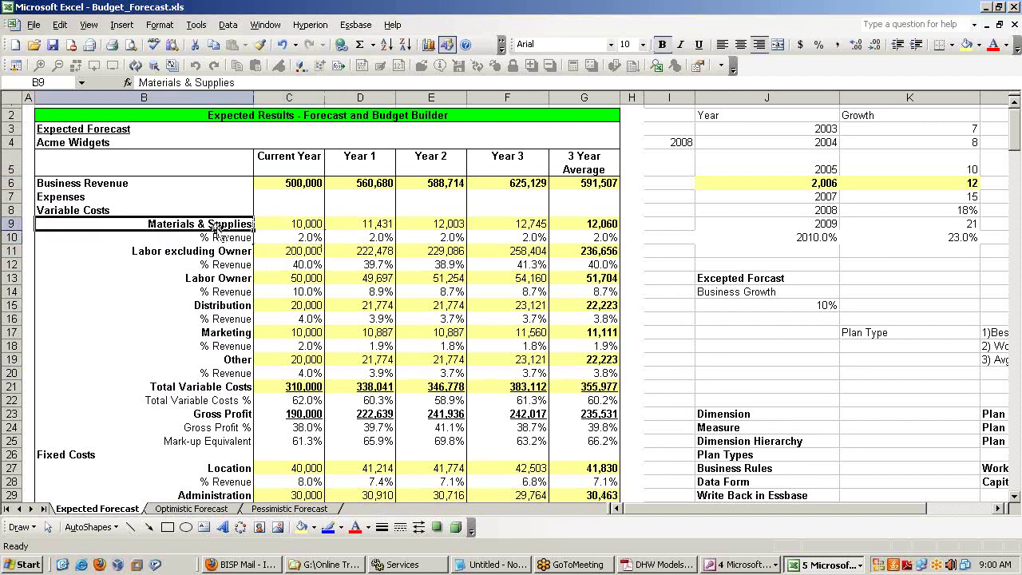
click(297, 266)
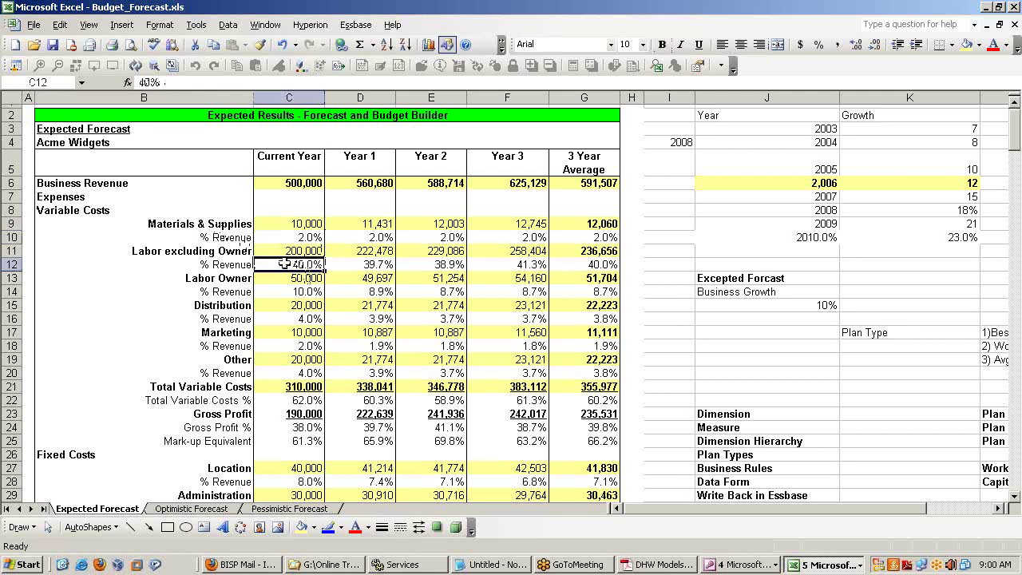
click(302, 182)
click(293, 264)
click(200, 251)
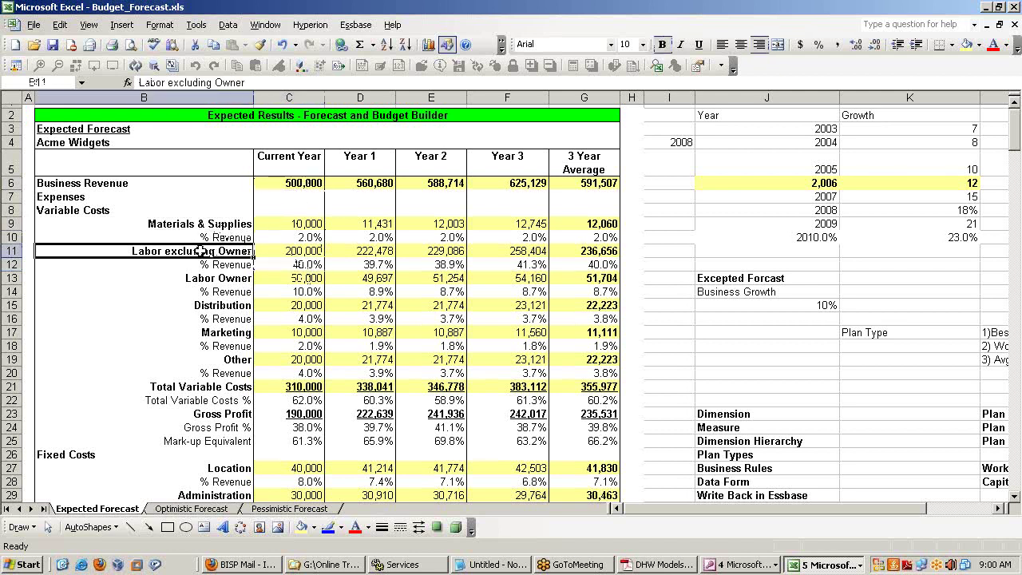
drag(217, 222, 200, 377)
click(118, 220)
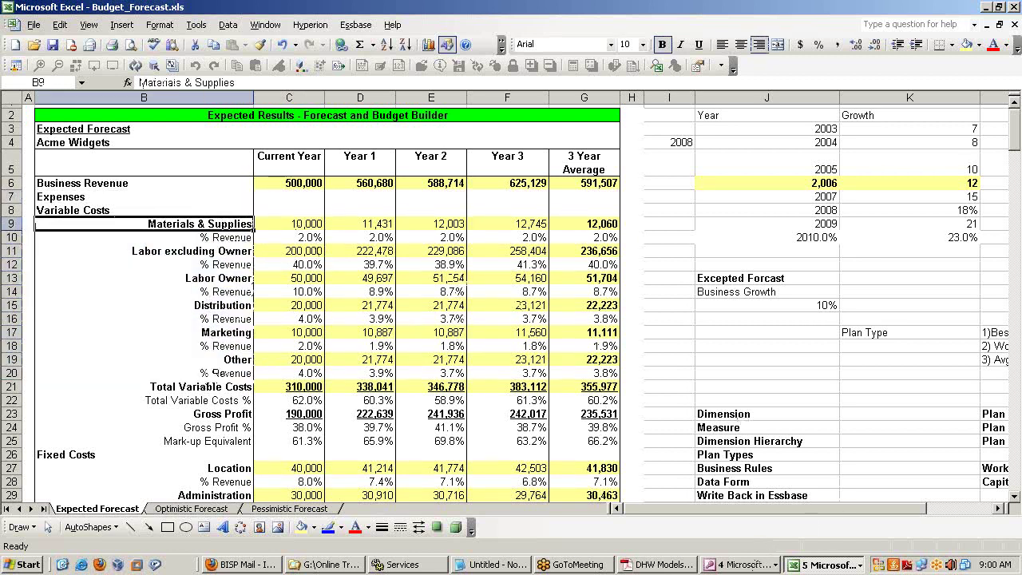
click(493, 565)
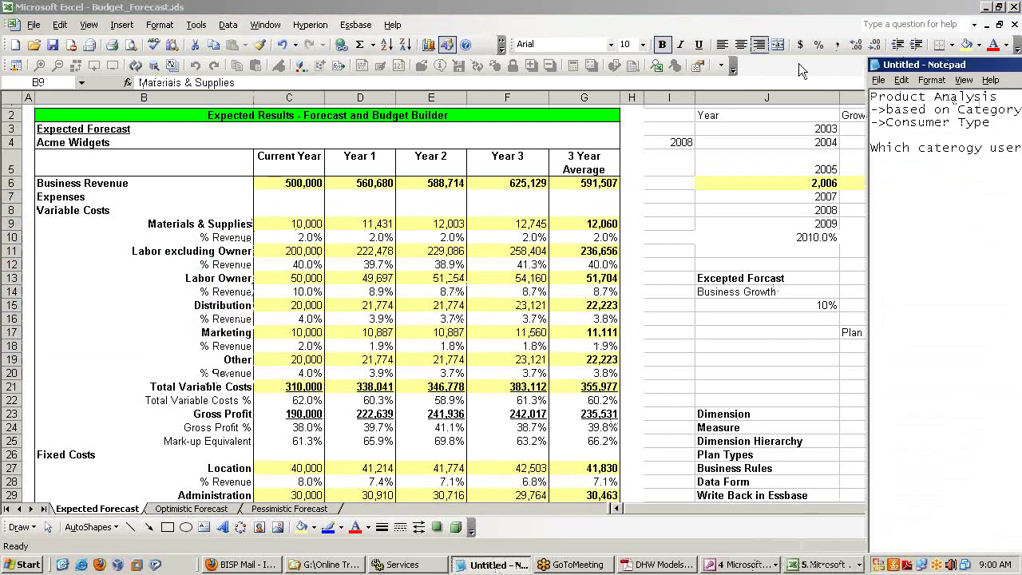
Move Notepad mid-screen and type Business Revenue, Expenses, and an indented Variable Cost line
drag(939, 68, 580, 60)
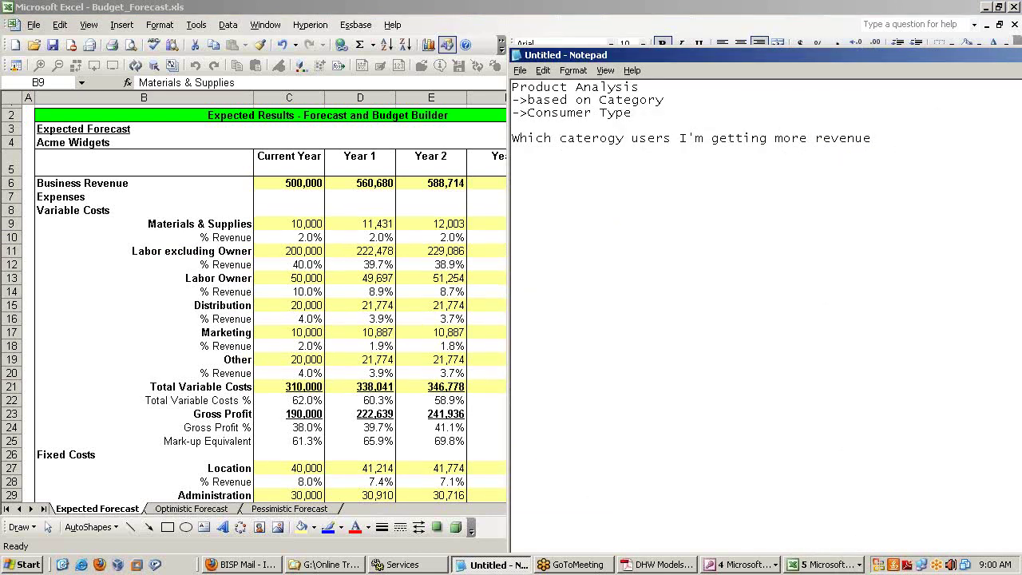
text(siness Revenue)
key(Return)
text(Expense)
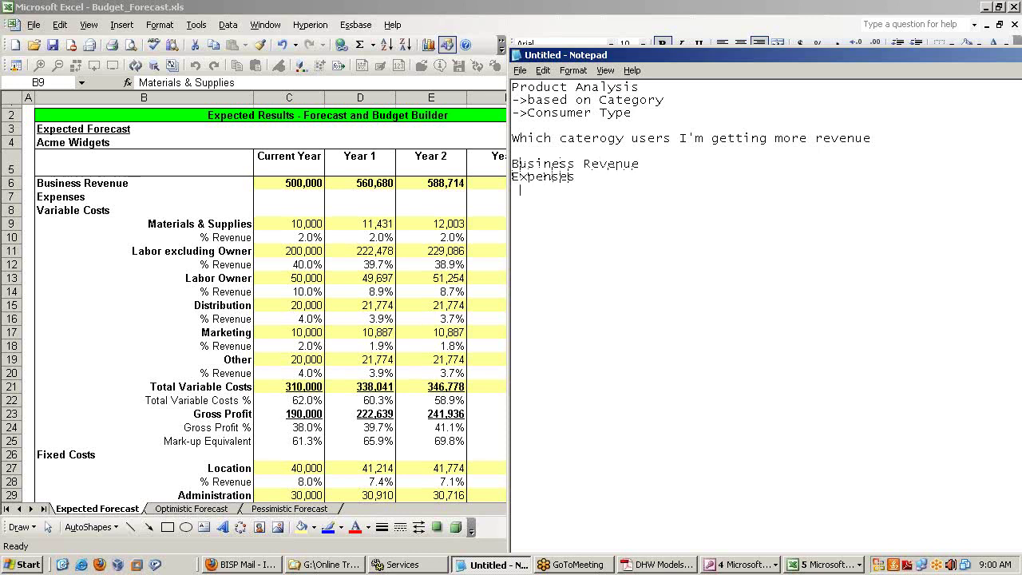
text(s)
key(Return)
text(Variable Co)
Copy Materials & Supplies and Labor excluding Owner from Excel as indented lines under Variable Cost
key(alt+Tab)
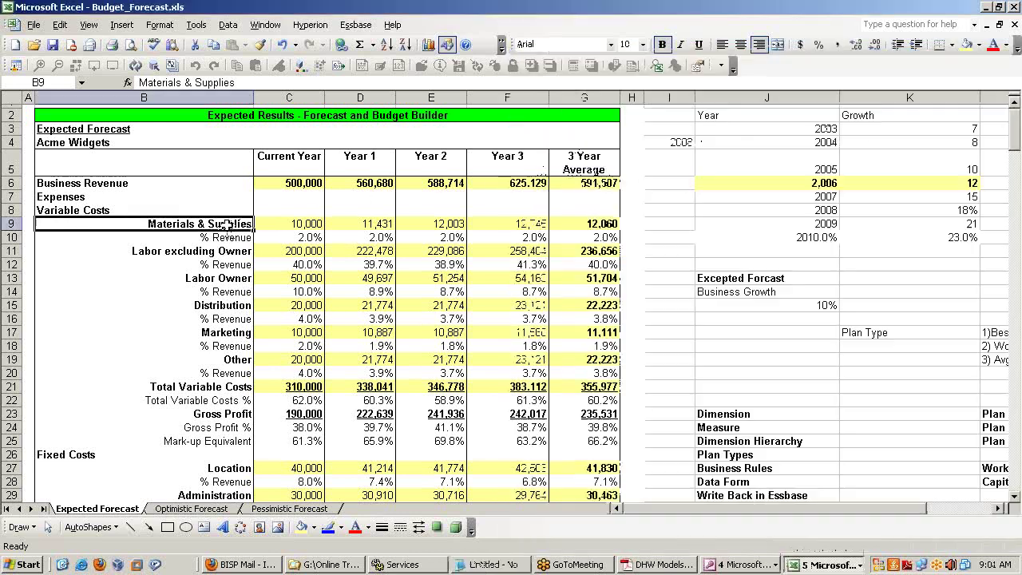
key(ctrl+c)
key(alt+Tab)
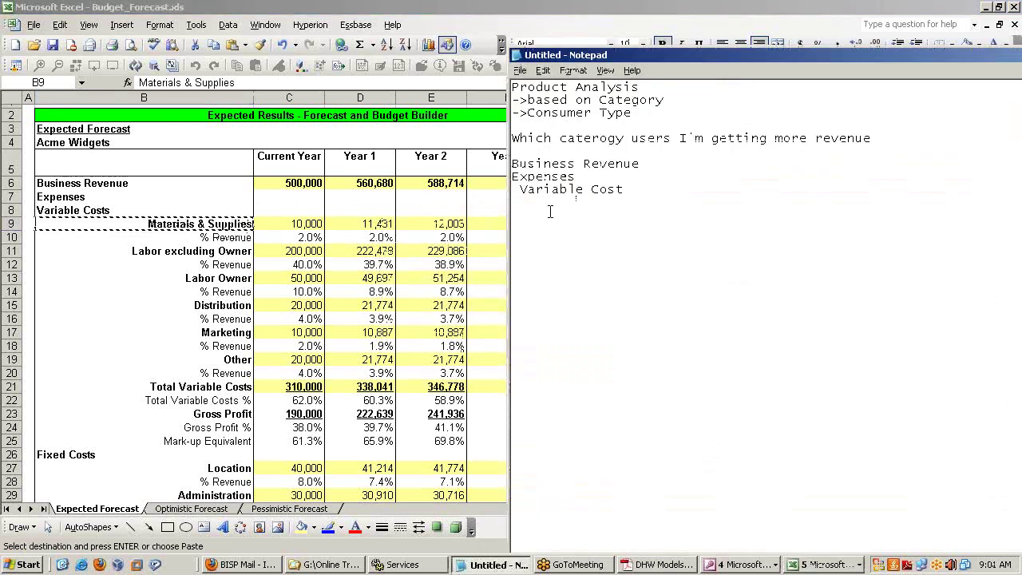
key(Tab)
key(ctrl+v)
click(233, 250)
key(ctrl+c)
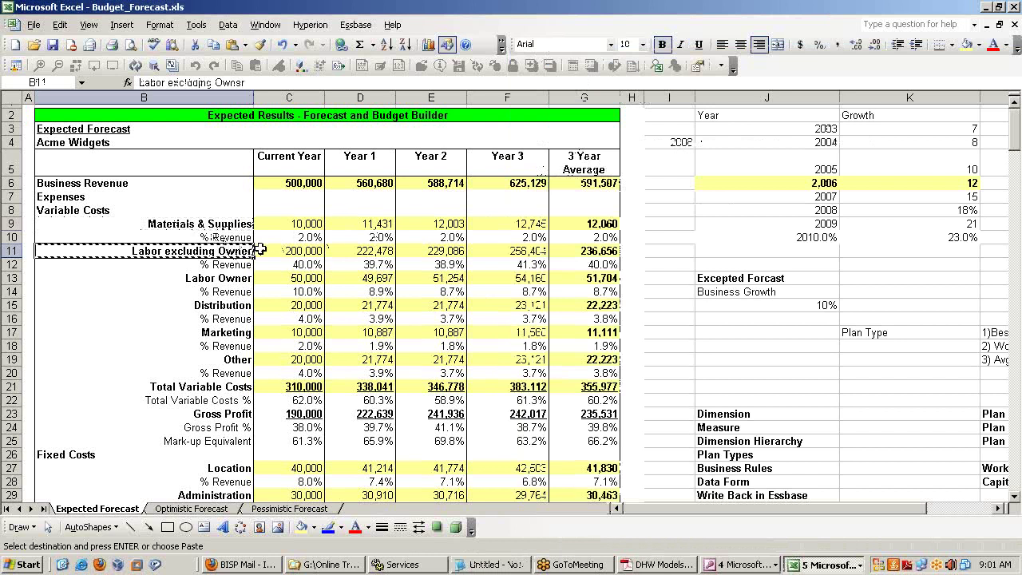
key(alt+Tab)
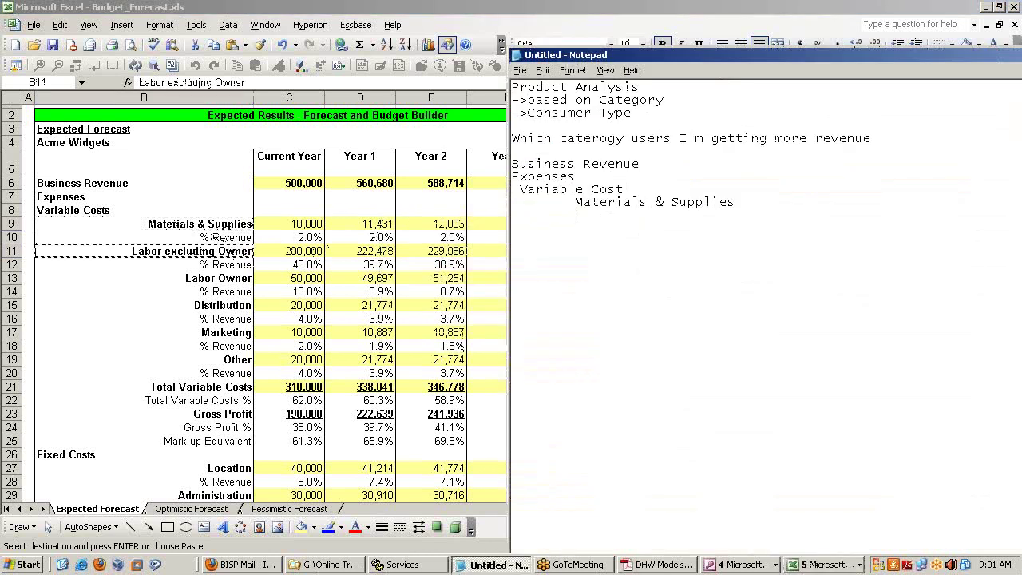
key(ctrl+v)
Add a Fixed Cost heading and paste the Location label from B27 beneath it
text(ed)
click(229, 469)
key(ctrl+c)
key(alt+Tab)
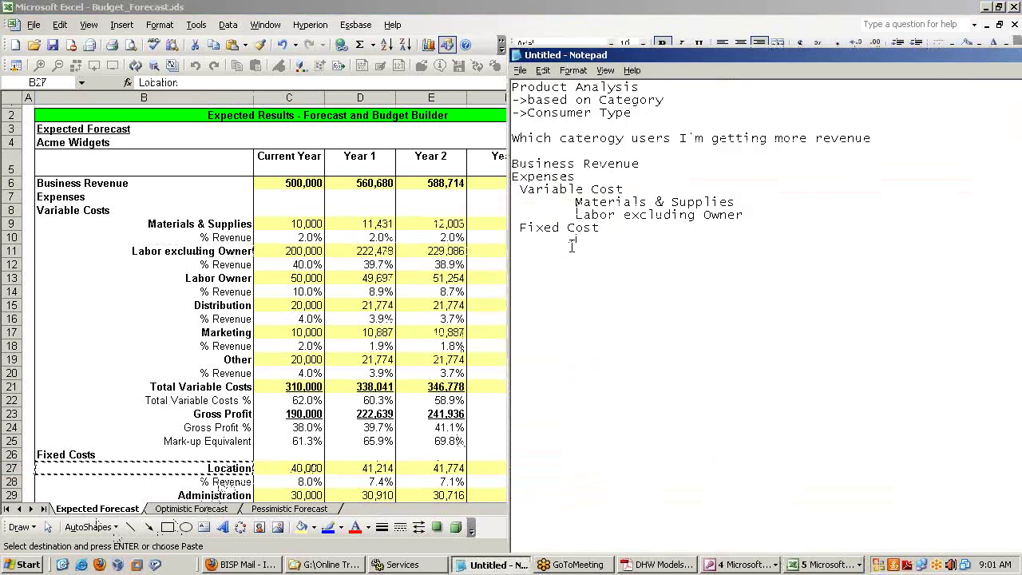
key(ctrl+v)
Highlight the Variable Cost line and the lines from Materials & Supplies to Fixed Cost
drag(520, 190, 624, 190)
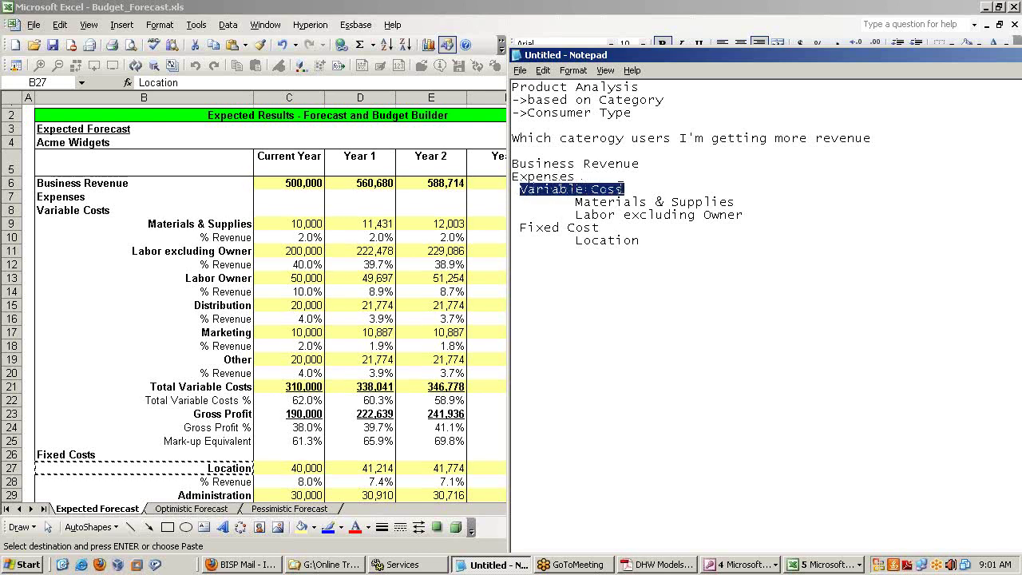
drag(511, 227, 699, 228)
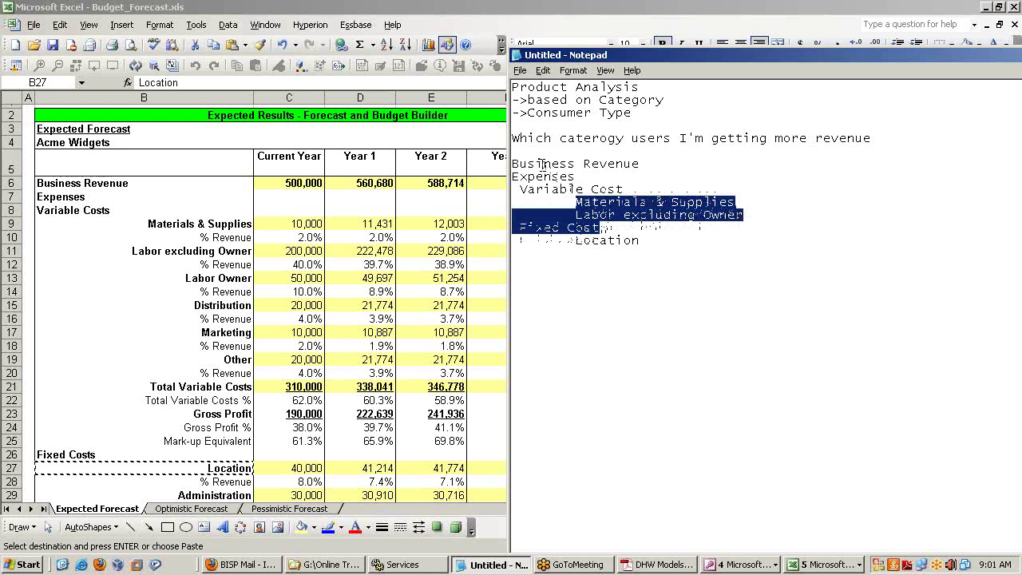
click(645, 227)
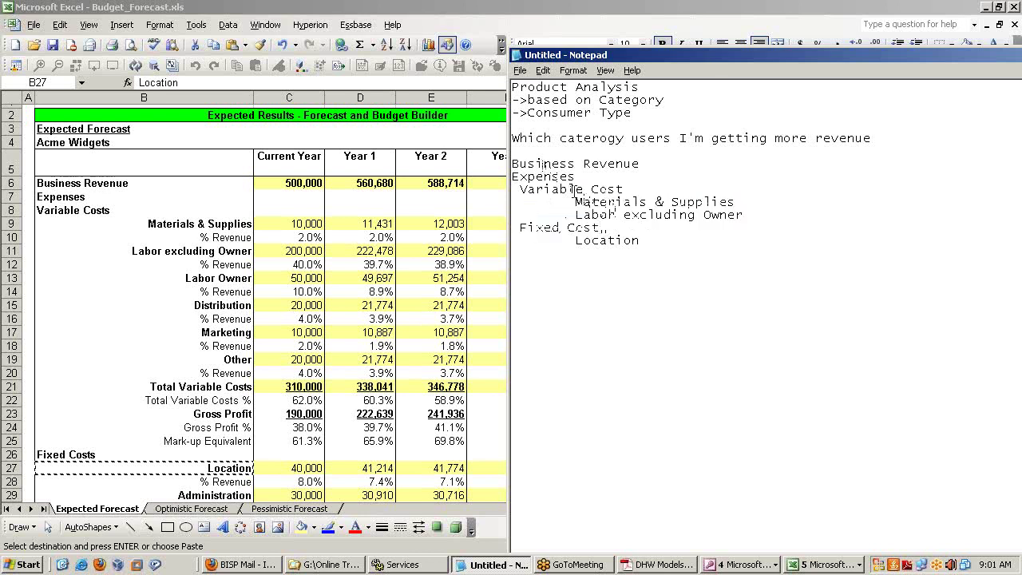